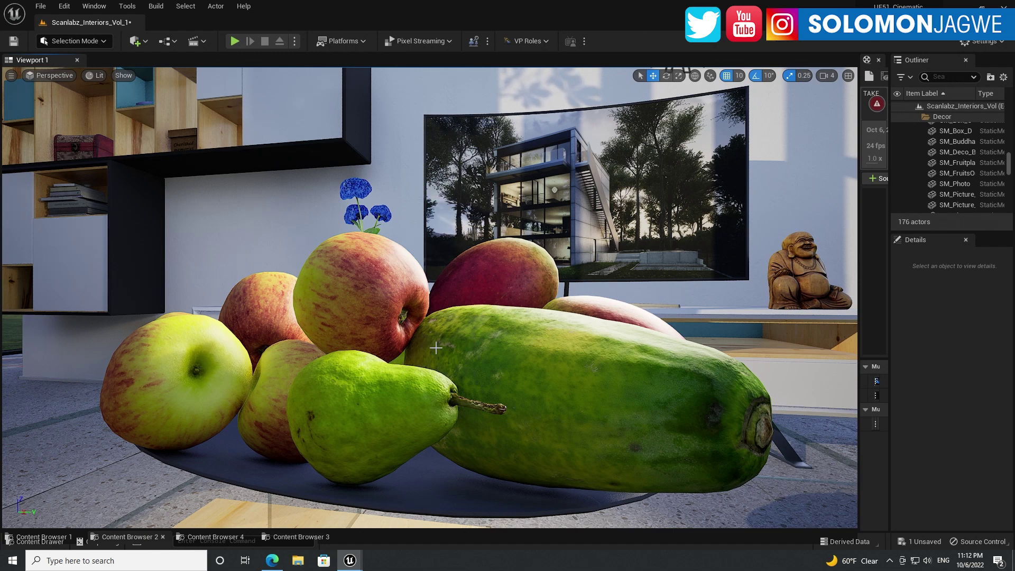
- Switch to the browser to read the Path Tracing Improvements entry on the Unreal Engine roadmap, and return to Unreal Editor
{"action": "right_click_drag", "start_coordinate": [436, 348], "coordinate": [403, 400]}
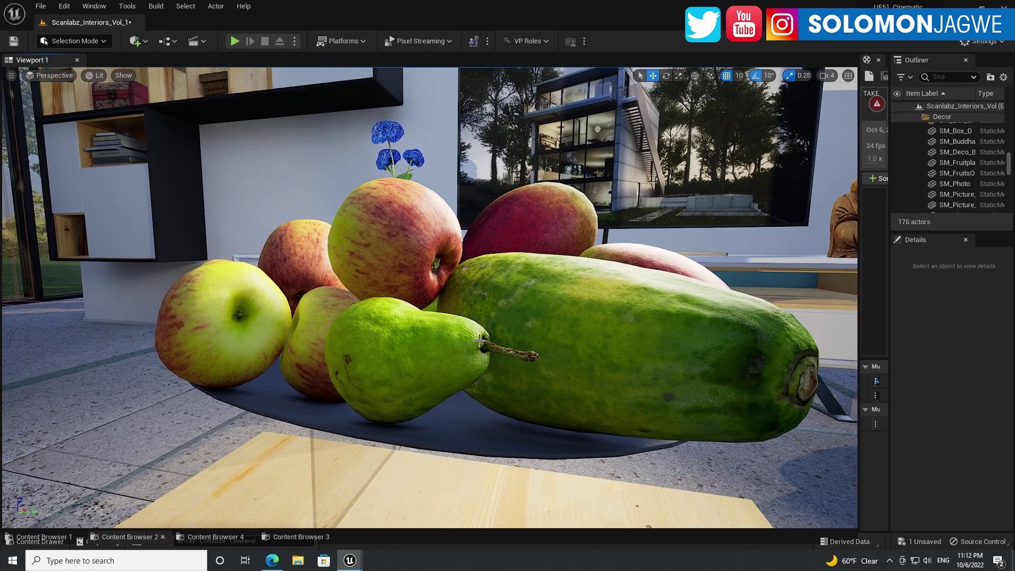
{"action": "right_click_drag", "start_coordinate": [450, 316], "coordinate": [446, 296]}
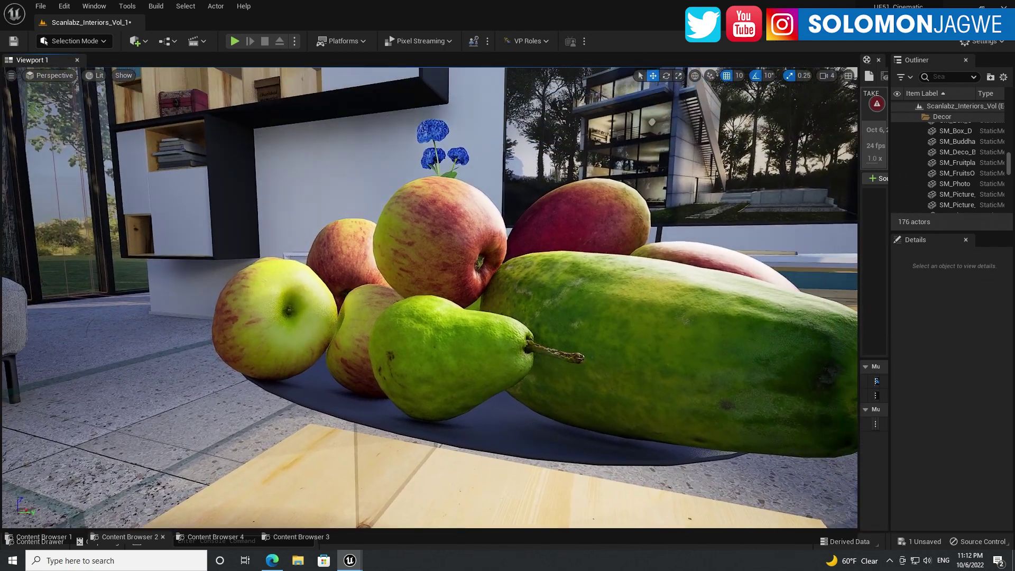
{"action": "left_click", "coordinate": [272, 561]}
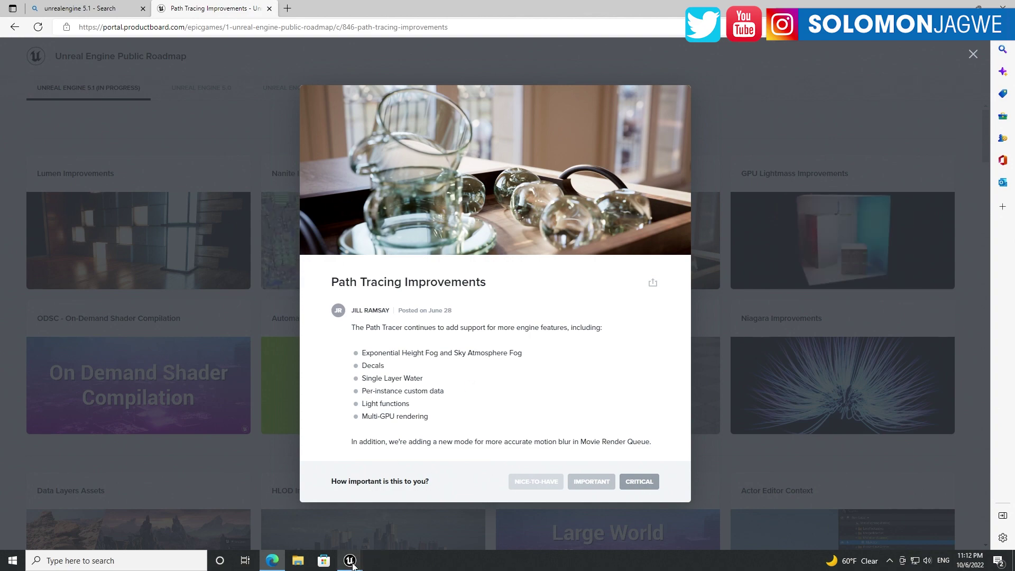
{"action": "mouse_move", "coordinate": [350, 559]}
{"action": "left_click", "coordinate": [431, 516]}
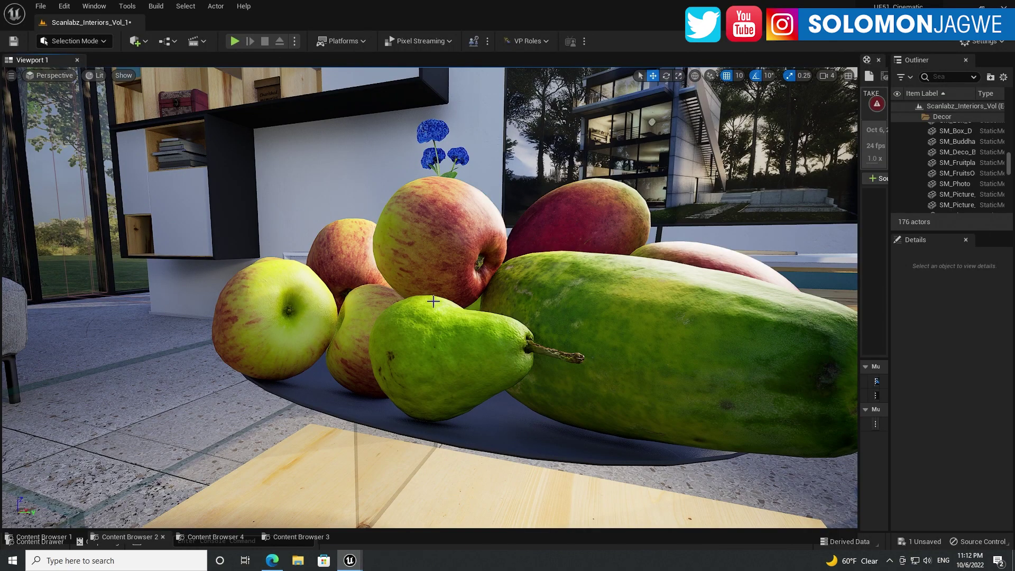
- Pilot CineCameraActor0 to view the fruit plate through the cine camera
{"action": "right_click_drag", "start_coordinate": [451, 499], "coordinate": [523, 523]}
{"action": "right_click_drag", "start_coordinate": [431, 323], "coordinate": [350, 272]}
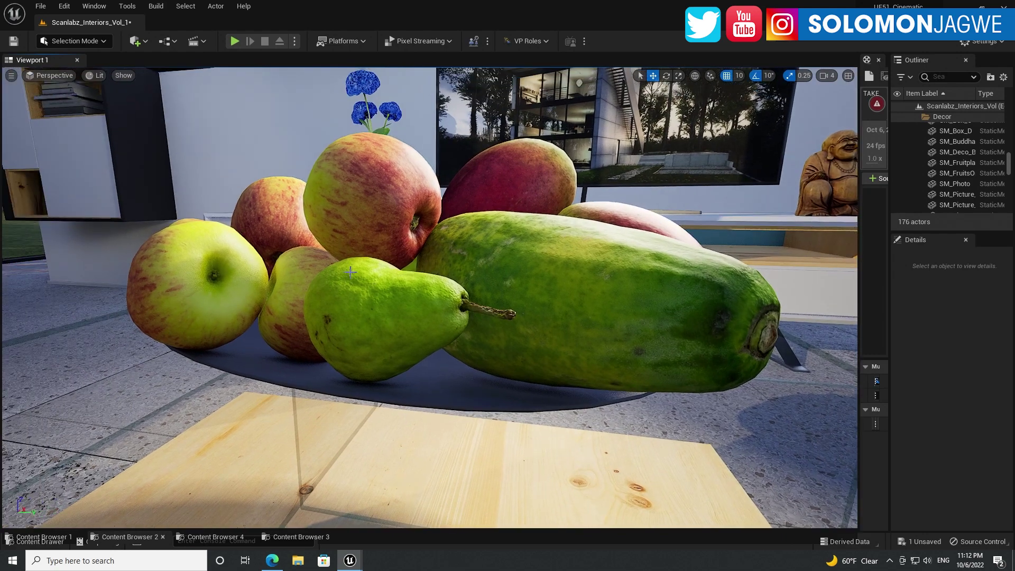
{"action": "left_click", "coordinate": [97, 76]}
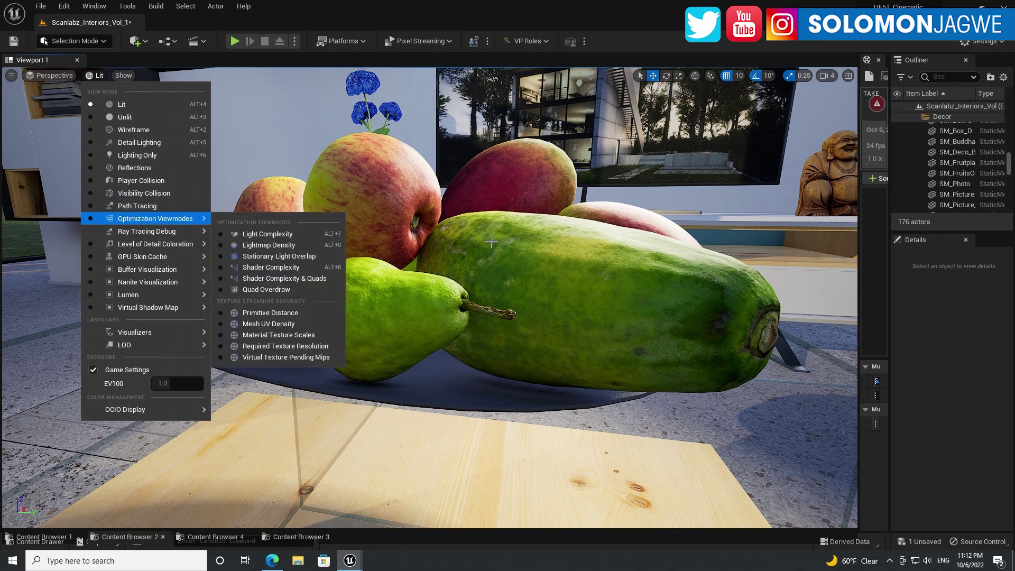
{"action": "left_click_drag", "start_coordinate": [490, 243], "coordinate": [488, 185]}
{"action": "scroll", "coordinate": [415, 229], "scroll_direction": "down", "scroll_amount": 4}
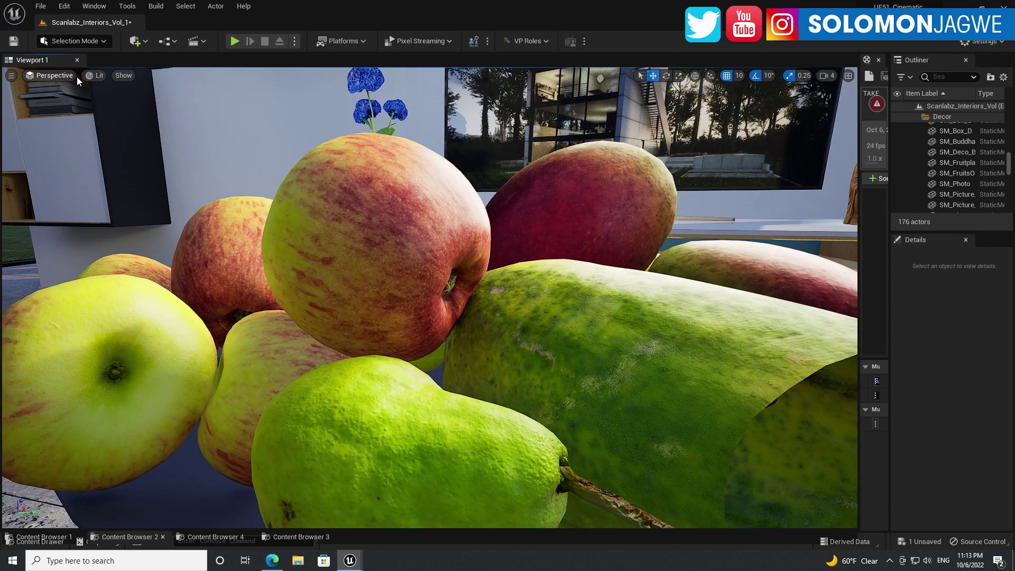
{"action": "left_click", "coordinate": [99, 75]}
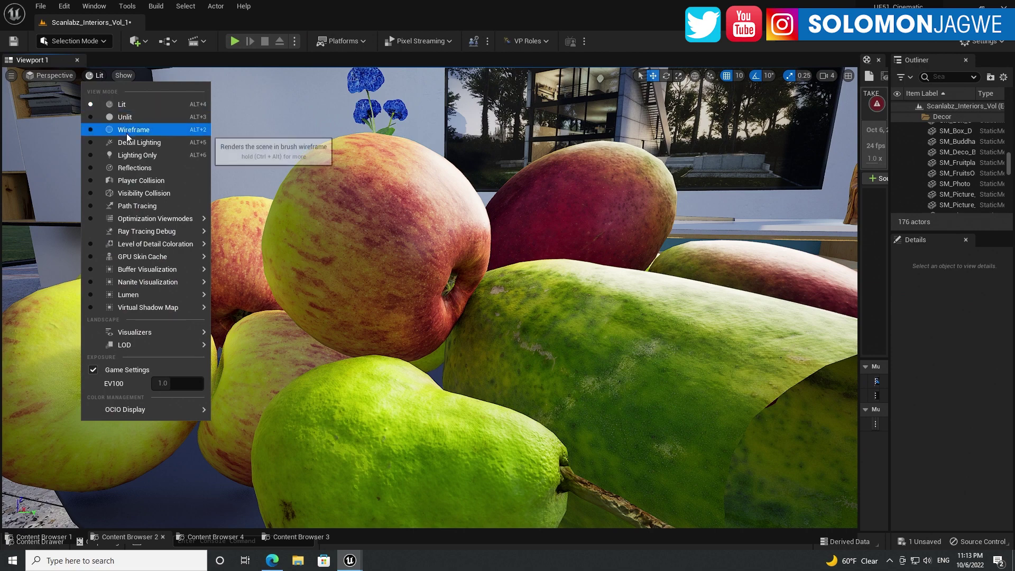
{"action": "left_click", "coordinate": [45, 83]}
{"action": "left_click", "coordinate": [46, 80]}
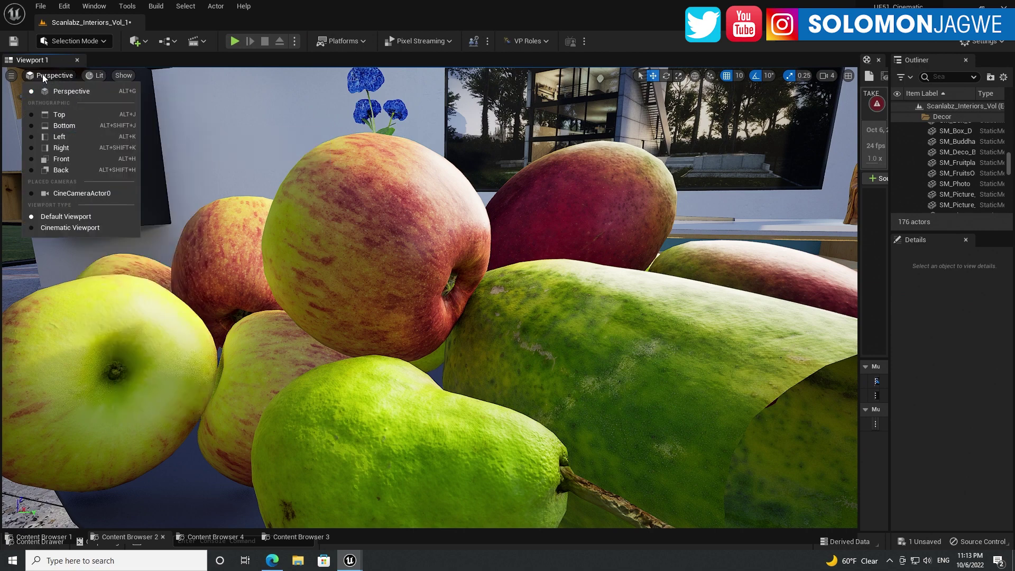
{"action": "left_click", "coordinate": [91, 194]}
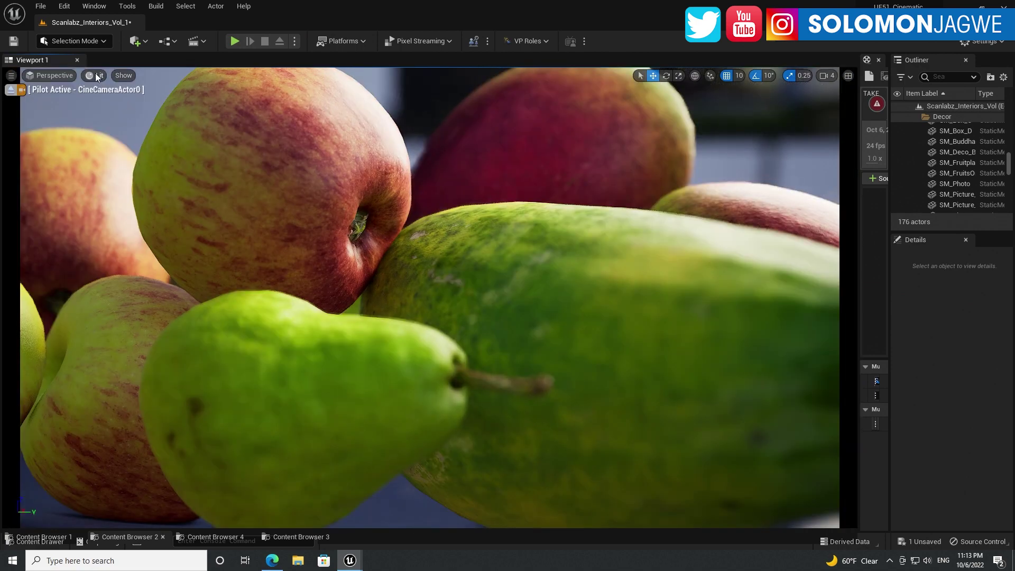
- Render the camera view with Path Tracing, compare it with the Lit mode, and return to Path Tracing
{"action": "left_click", "coordinate": [97, 76]}
{"action": "mouse_move", "coordinate": [149, 231]}
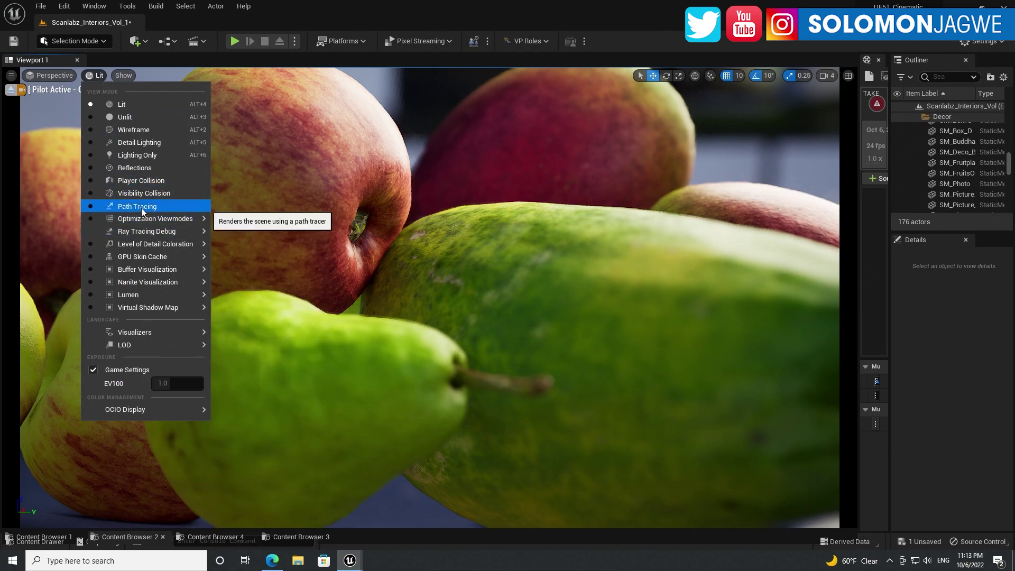
{"action": "left_click", "coordinate": [141, 207]}
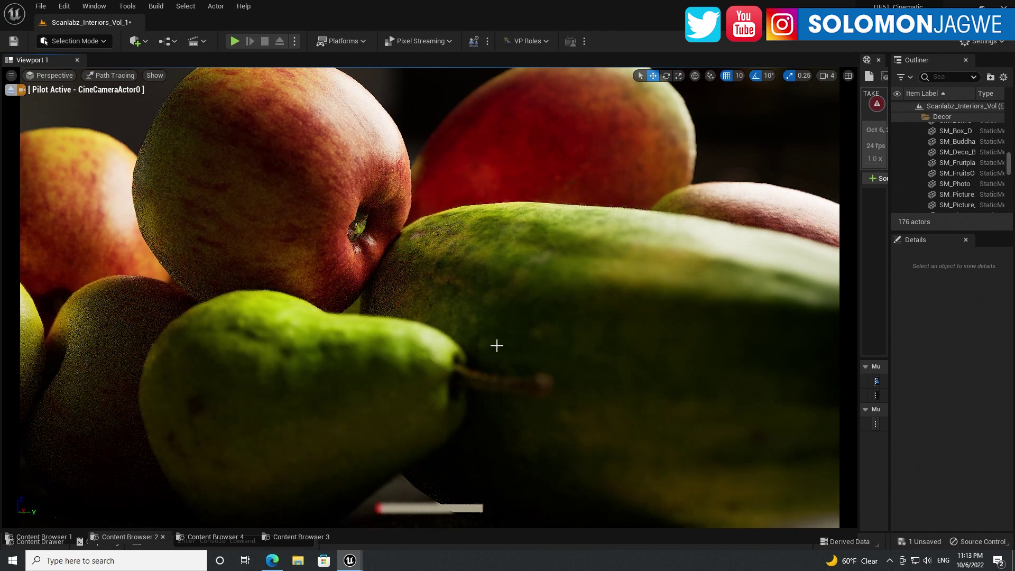
{"action": "left_click", "coordinate": [121, 77]}
{"action": "left_click", "coordinate": [122, 103]}
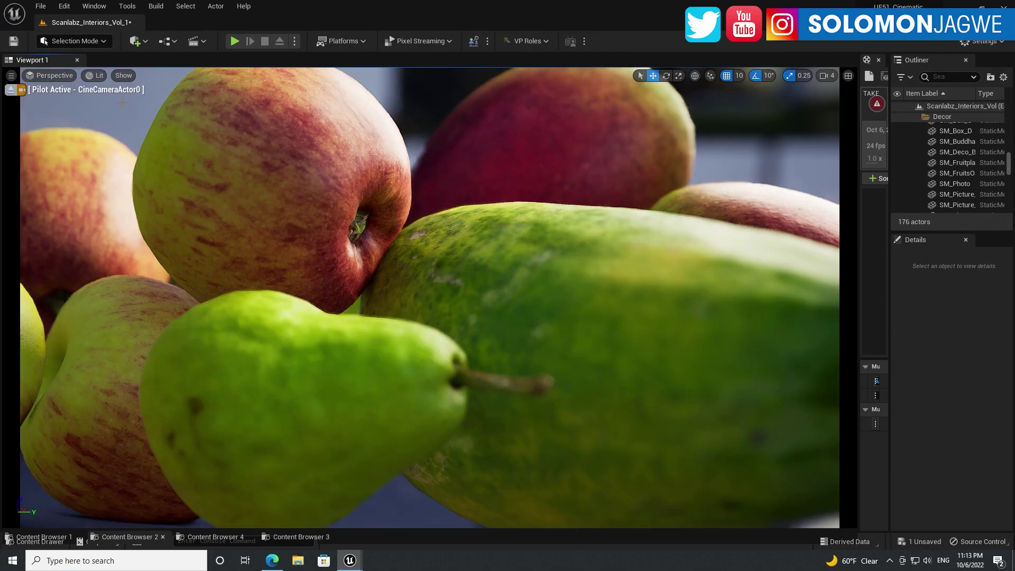
{"action": "left_click", "coordinate": [99, 75]}
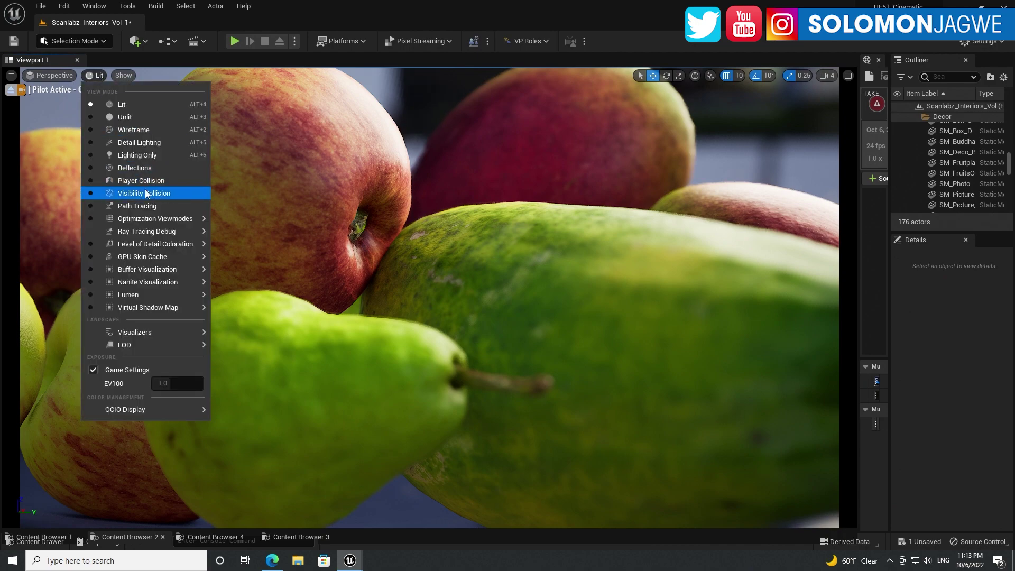
{"action": "left_click", "coordinate": [141, 207]}
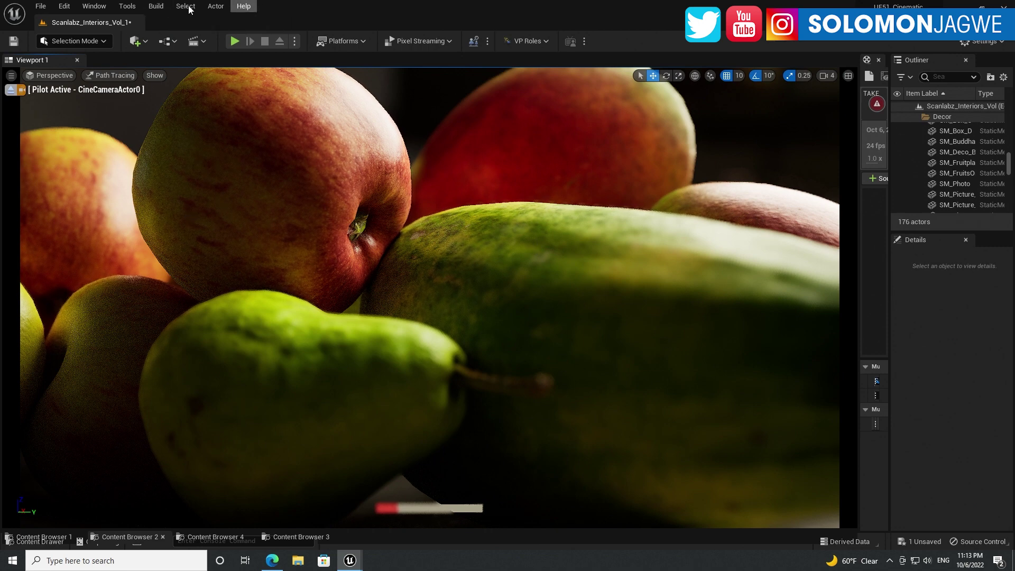
{"action": "left_click", "coordinate": [86, 6]}
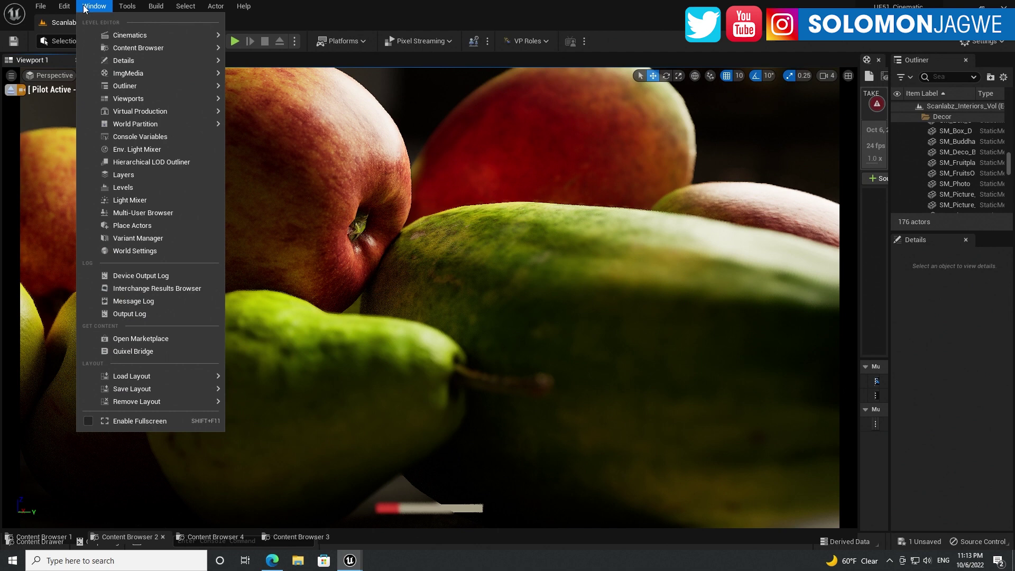
{"action": "mouse_move", "coordinate": [66, 9]}
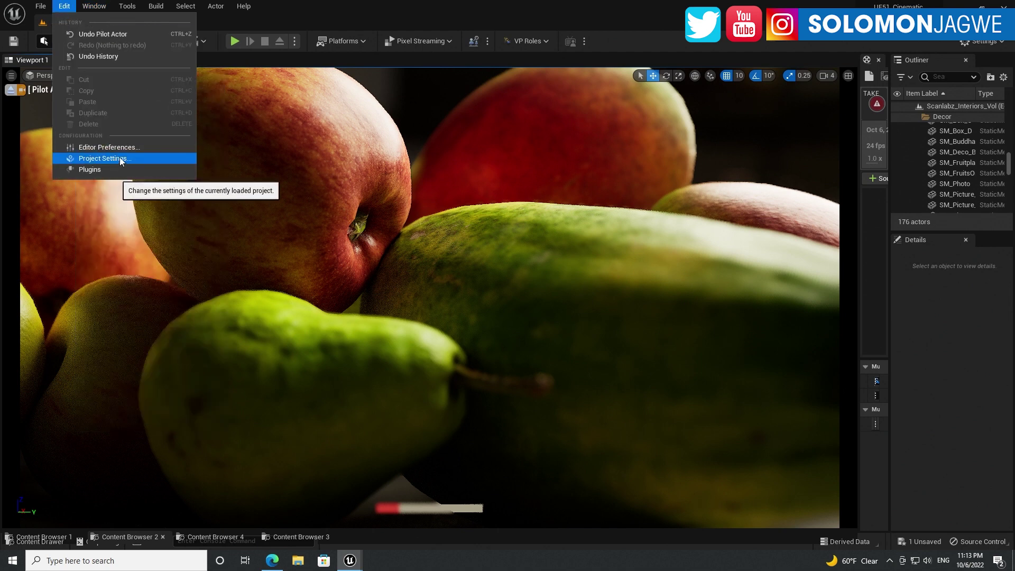
{"action": "left_click", "coordinate": [385, 16]}
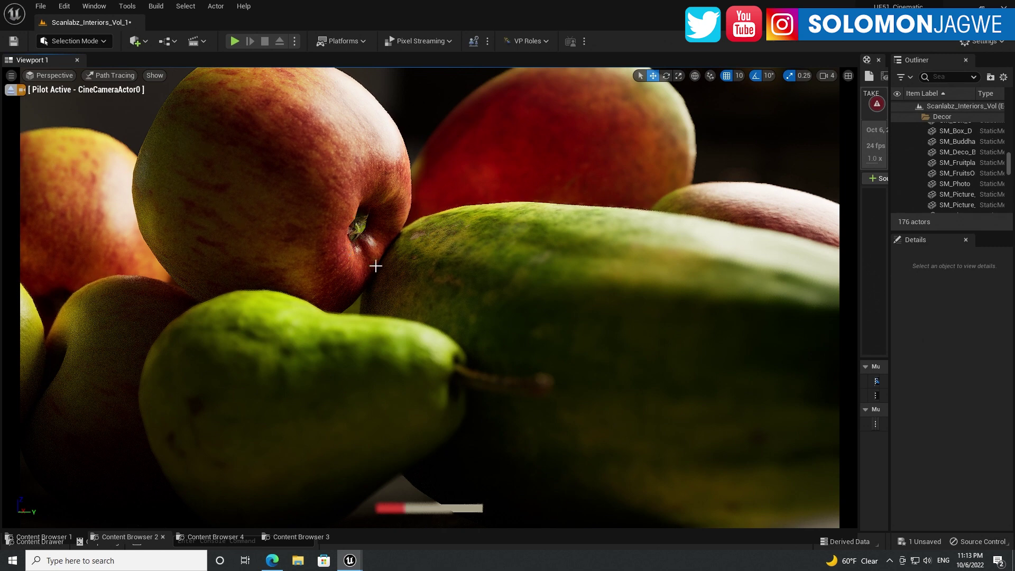
- Select the fruit on the plate and circle the piloted camera around it to examine the path-traced shading from several sides
{"action": "left_click", "coordinate": [333, 267]}
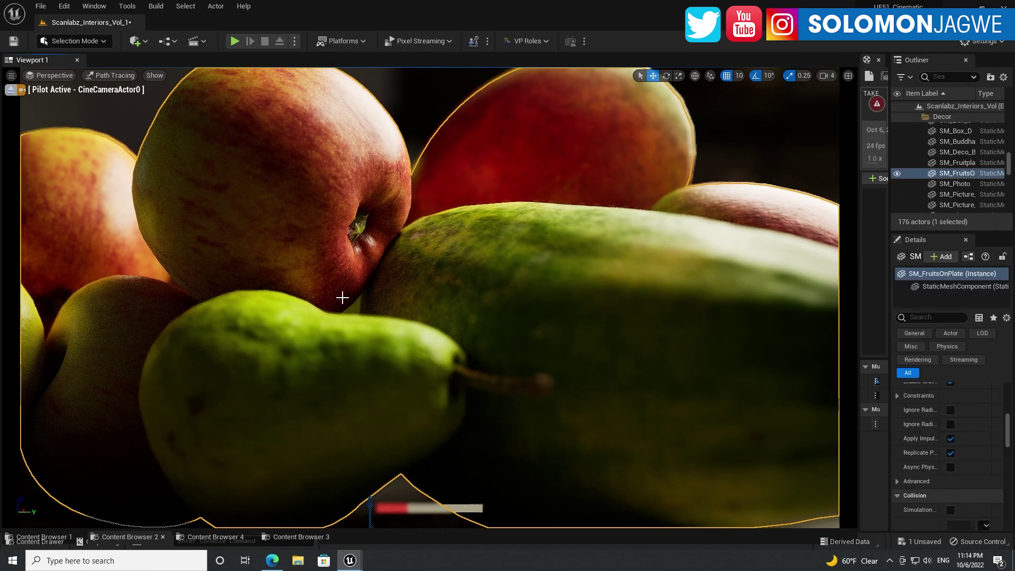
{"action": "mouse_move", "coordinate": [344, 305]}
{"action": "left_mouse_down", "text": "alt"}
{"action": "mouse_move", "coordinate": [814, 305]}
{"action": "mouse_move", "coordinate": [348, 306]}
{"action": "left_mouse_up", "text": "alt"}
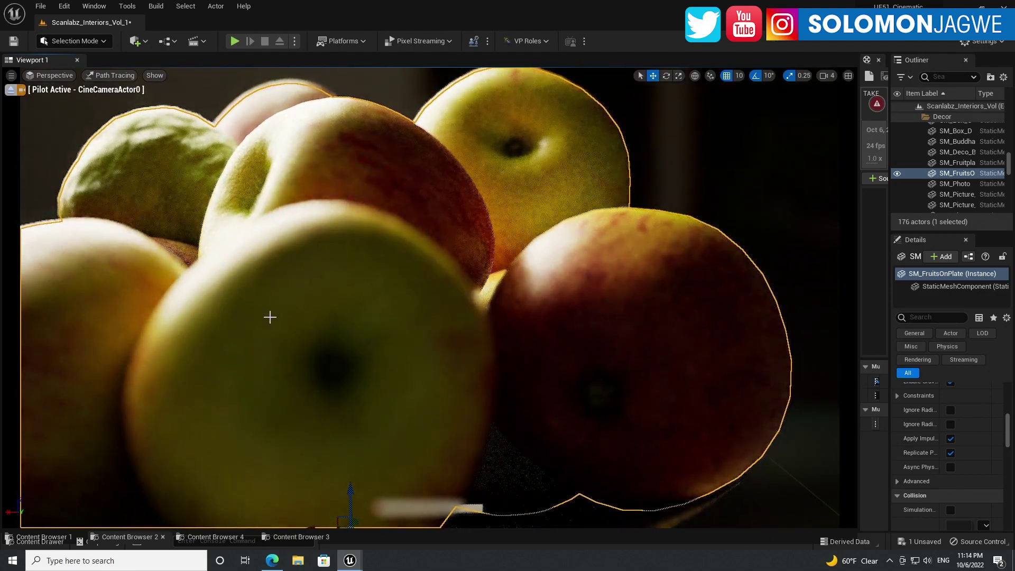
{"action": "right_click_drag", "start_coordinate": [270, 315], "coordinate": [274, 315]}
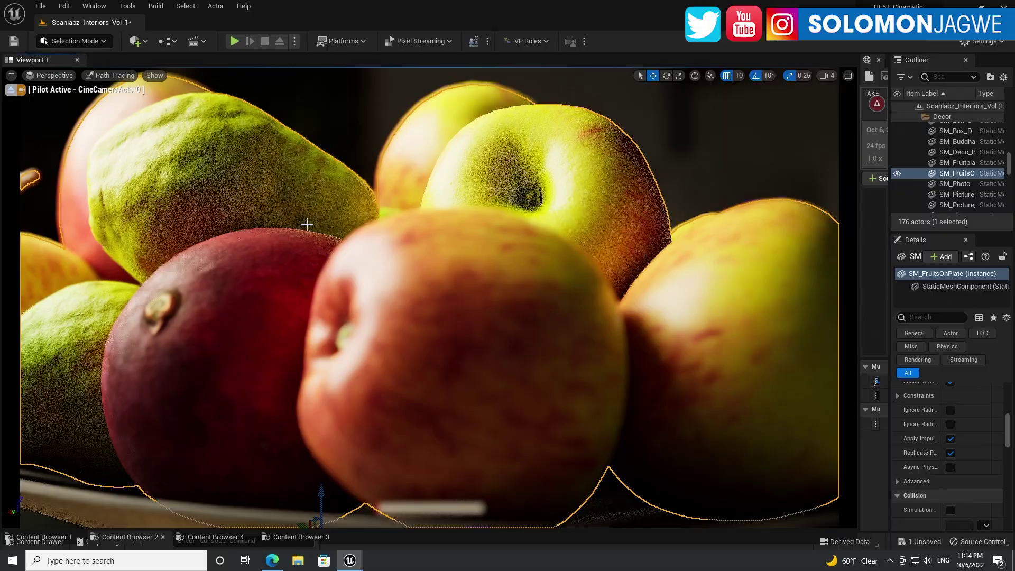
{"action": "right_click_drag", "start_coordinate": [305, 232], "coordinate": [304, 232]}
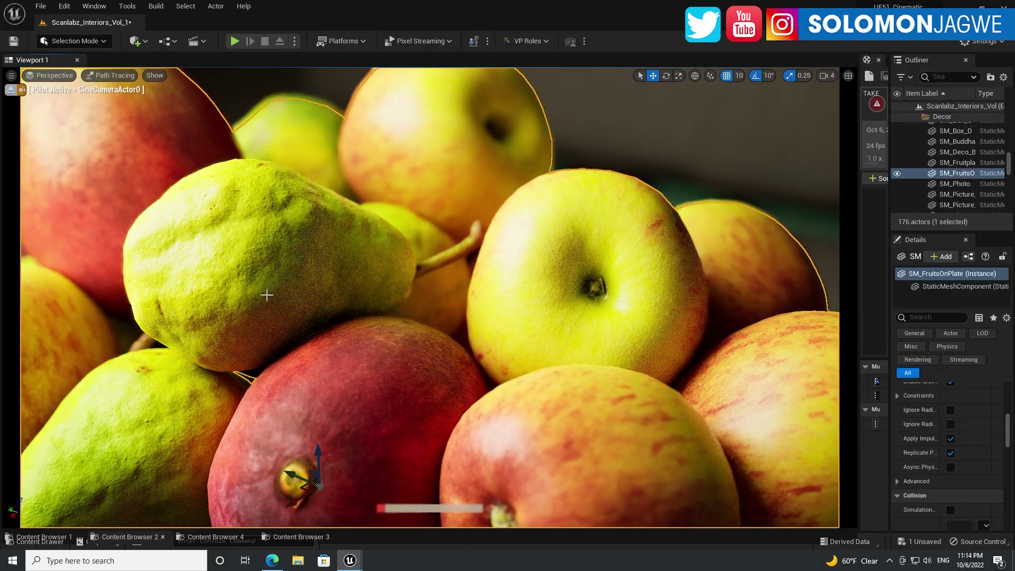
{"action": "mouse_move", "coordinate": [271, 319]}
{"action": "left_mouse_down", "text": "alt"}
{"action": "mouse_move", "coordinate": [370, 319]}
{"action": "mouse_move", "coordinate": [550, 293]}
{"action": "left_mouse_up", "text": "alt"}
{"action": "right_click_drag", "start_coordinate": [244, 313], "coordinate": [187, 312]}
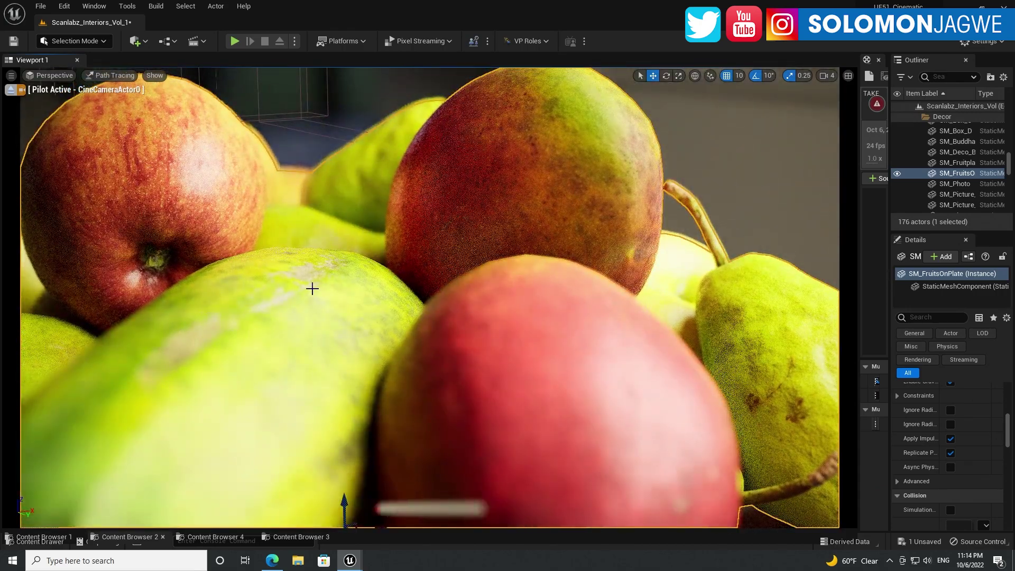
- Stop piloting CineCameraActor0 and view the path-traced fruit plate within the room from different sides
{"action": "left_click", "coordinate": [9, 90]}
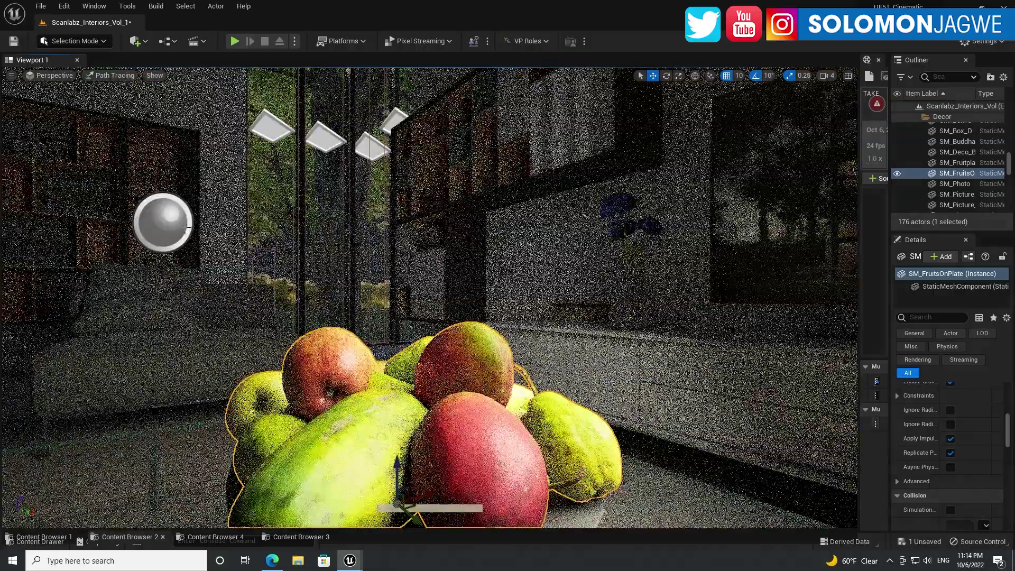
{"action": "mouse_move", "coordinate": [429, 297]}
{"action": "middle_mouse_down"}
{"action": "mouse_move", "coordinate": [448, 370]}
{"action": "mouse_move", "coordinate": [437, 323]}
{"action": "middle_mouse_up"}
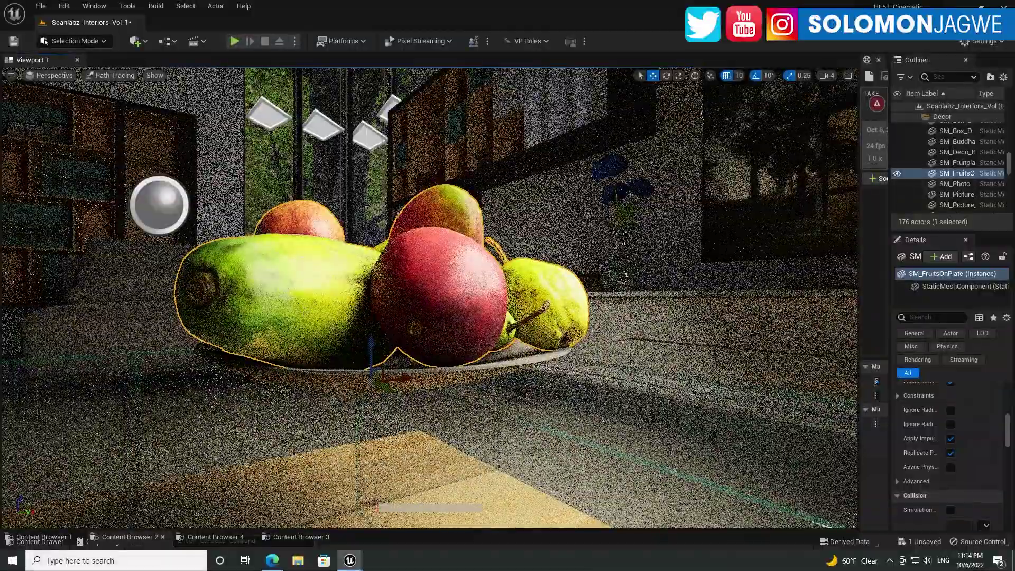
{"action": "left_click_drag", "start_coordinate": [288, 289], "coordinate": [566, 291], "text": "alt"}
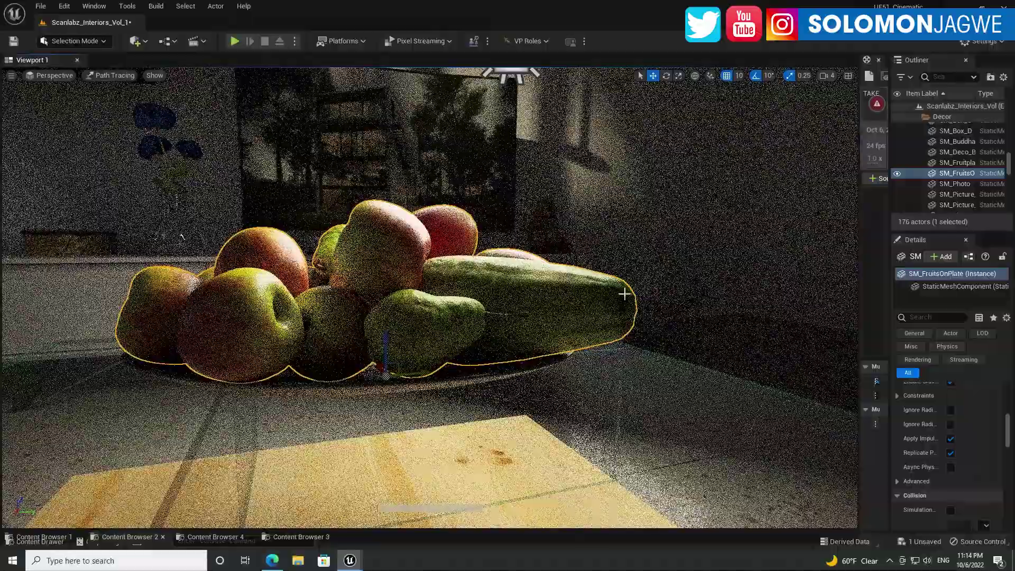
{"action": "mouse_move", "coordinate": [374, 304]}
{"action": "left_mouse_down", "text": "alt"}
{"action": "mouse_move", "coordinate": [374, 338]}
{"action": "mouse_move", "coordinate": [476, 330]}
{"action": "left_mouse_up", "text": "alt"}
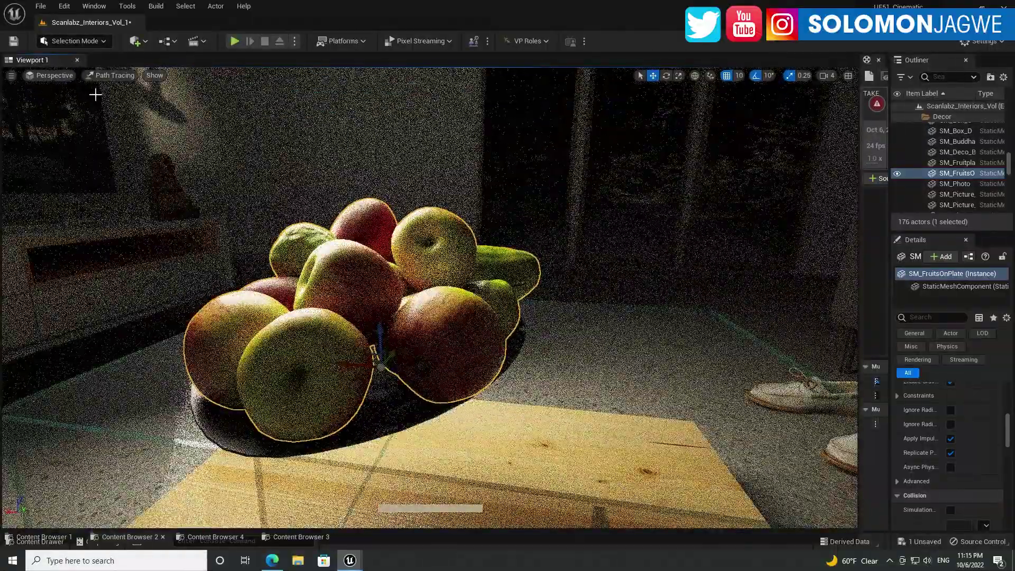
- Set the viewport's view mode back to Lit
{"action": "left_click", "coordinate": [51, 75]}
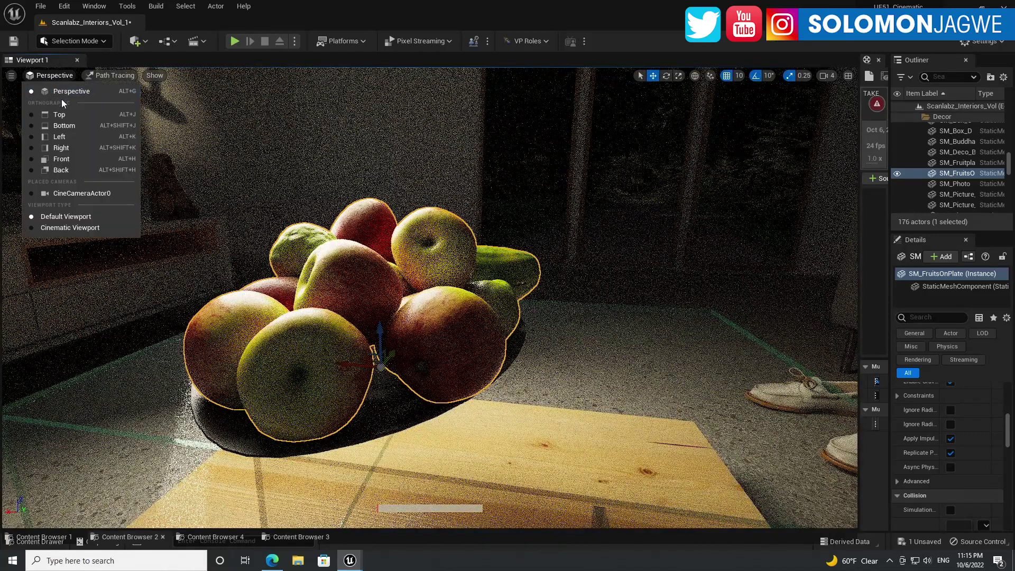
{"action": "left_click", "coordinate": [90, 77]}
{"action": "left_click", "coordinate": [125, 110]}
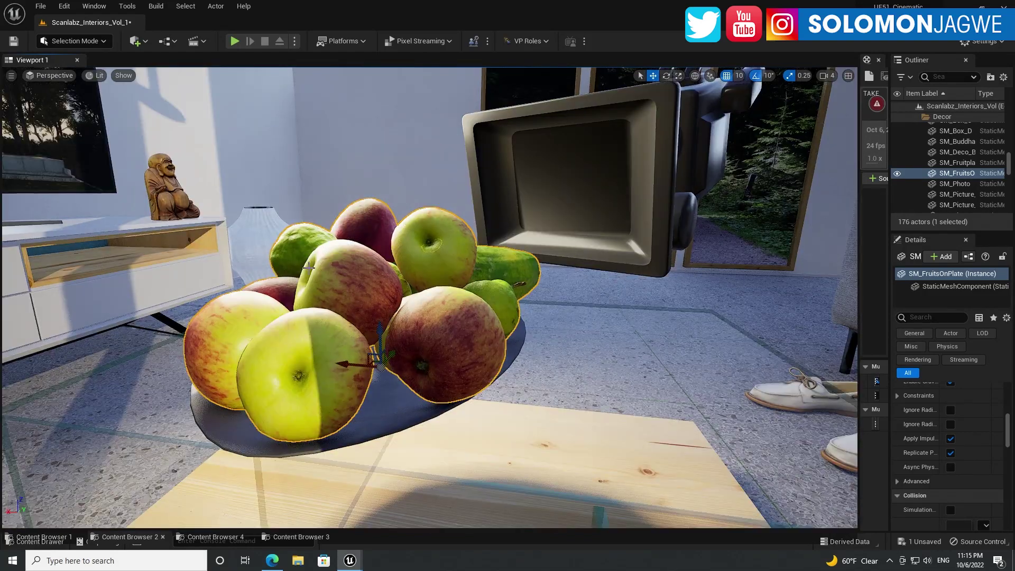
- Select the RectLight beside the fruit plate, switch the move gizmo to local space, and shift the light backward away from the fruit
{"action": "scroll", "coordinate": [308, 267], "scroll_direction": "down", "scroll_amount": 10}
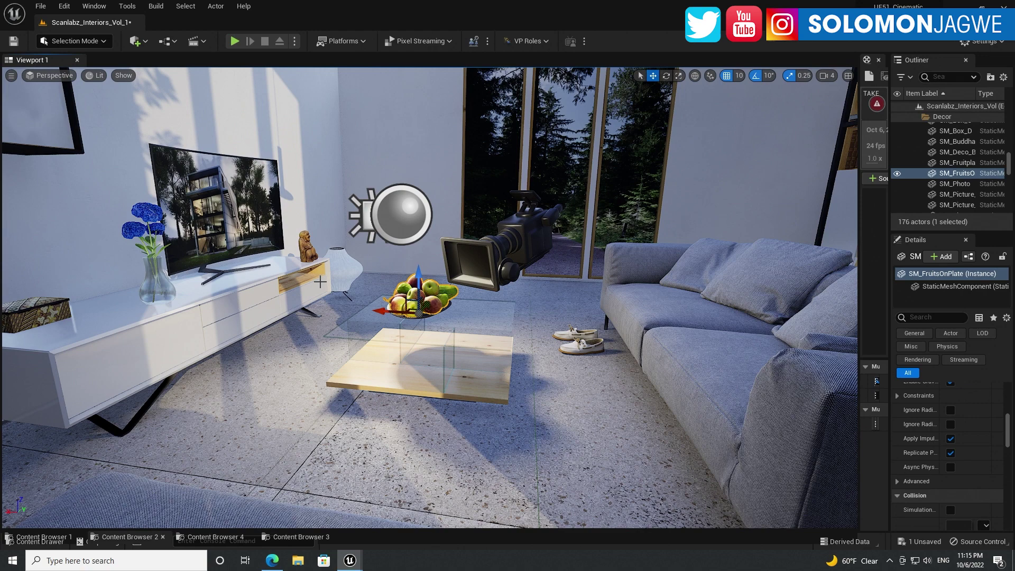
{"action": "left_click", "coordinate": [321, 184]}
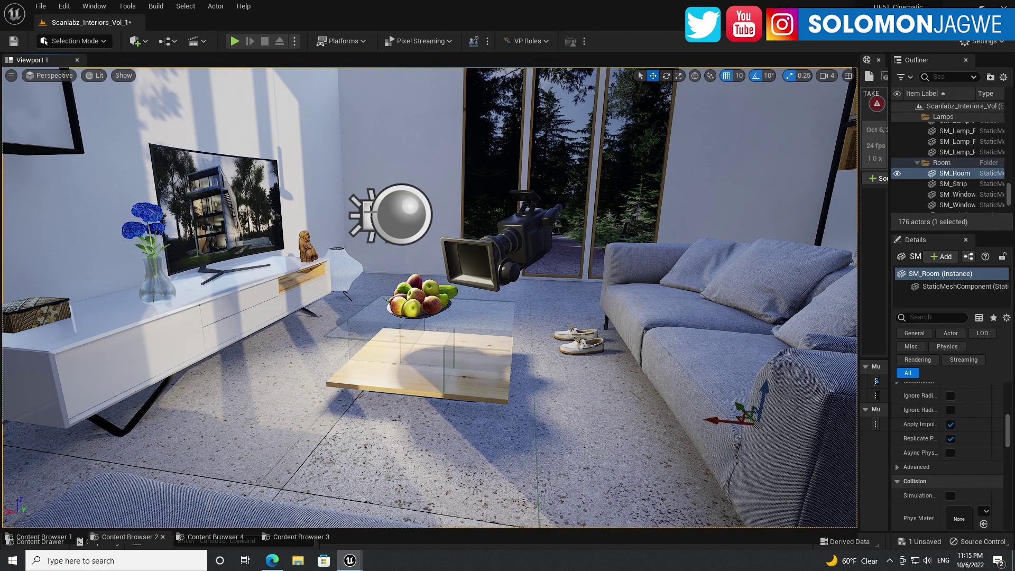
{"action": "left_click", "coordinate": [367, 214]}
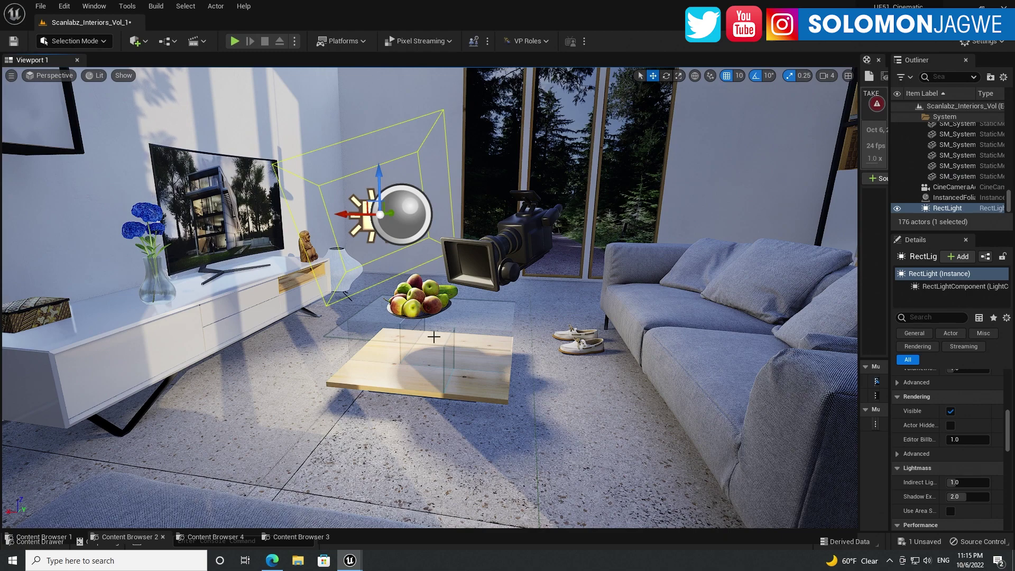
{"action": "right_click_drag", "start_coordinate": [368, 215], "coordinate": [375, 213]}
{"action": "left_click_drag", "start_coordinate": [348, 254], "coordinate": [470, 306], "text": "alt"}
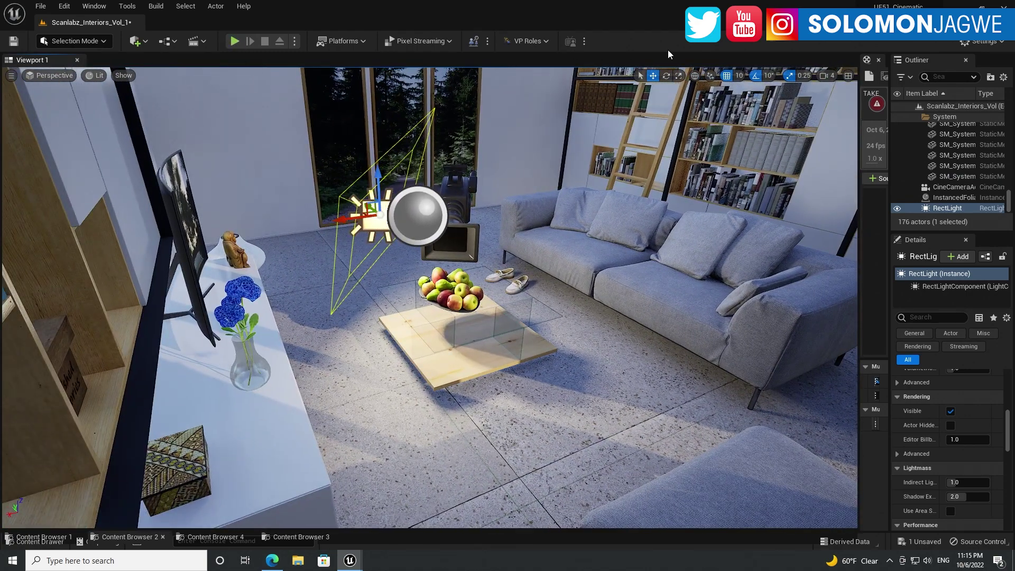
{"action": "left_click", "coordinate": [694, 75]}
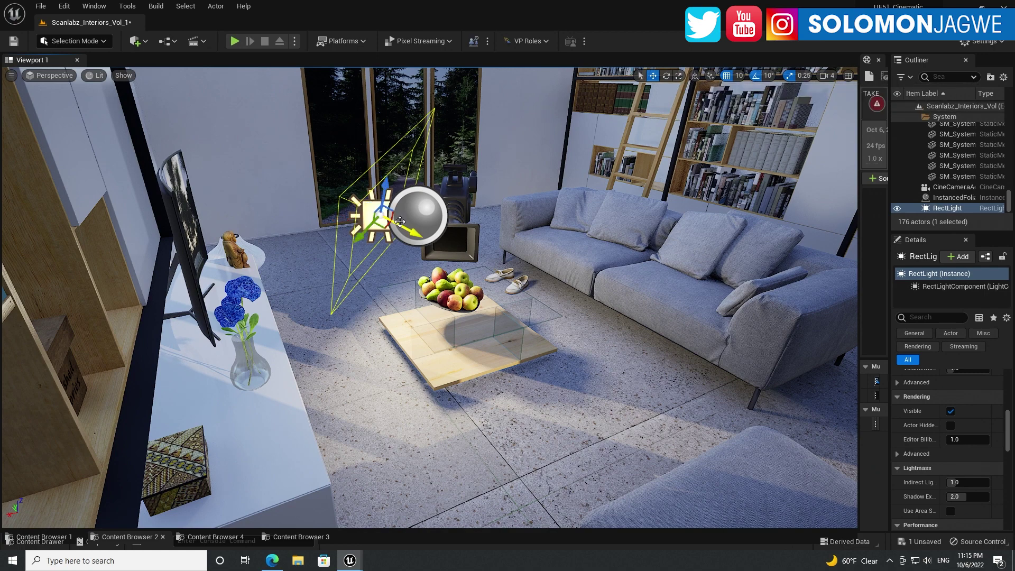
{"action": "left_click_drag", "start_coordinate": [400, 221], "coordinate": [378, 217]}
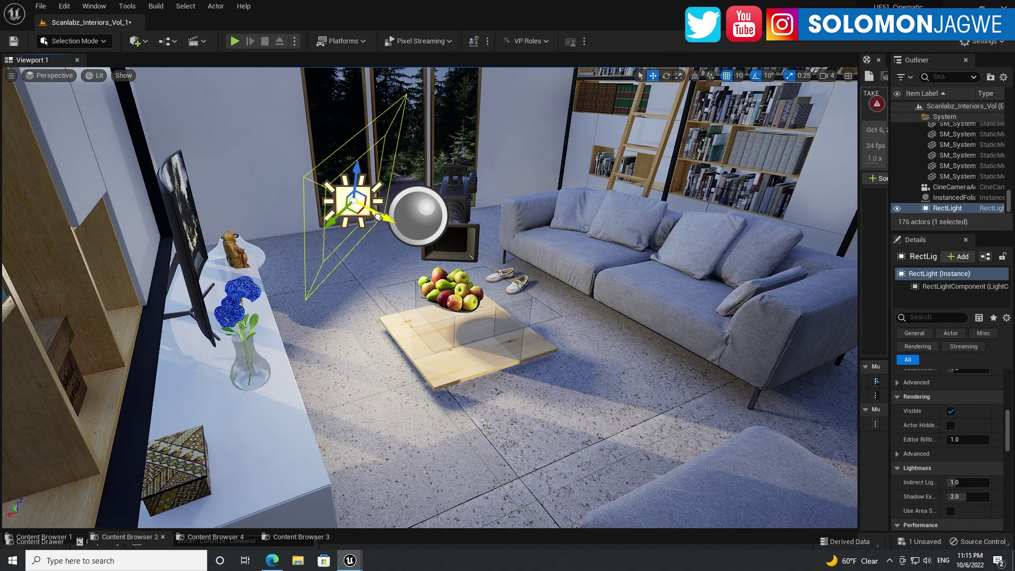
- Duplicate the RectLight and move the copy to the opposite side of the fruit plate, toward the couch
{"action": "left_click", "coordinate": [64, 5]}
{"action": "left_click", "coordinate": [101, 115]}
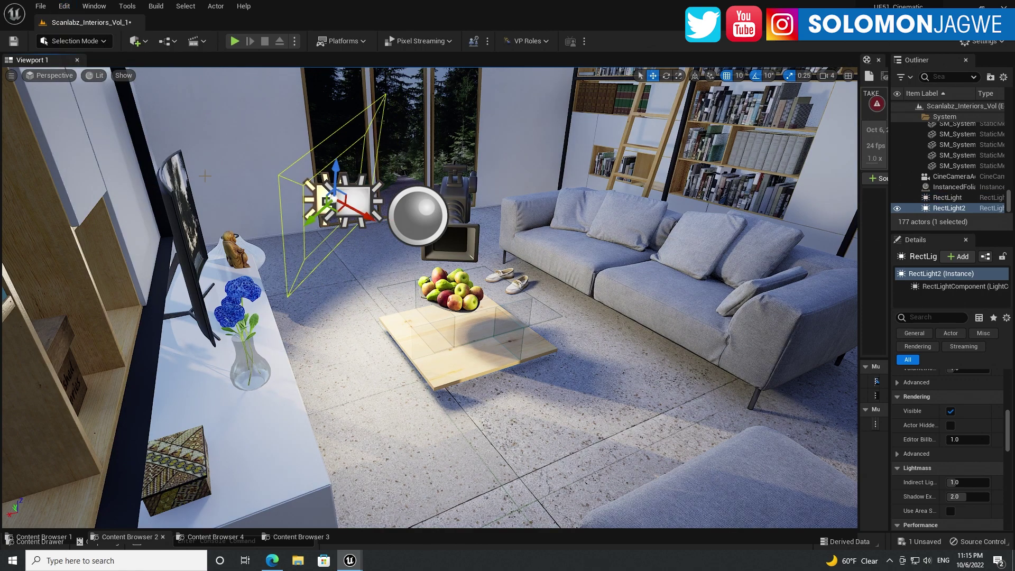
{"action": "left_click_drag", "start_coordinate": [362, 212], "coordinate": [531, 288]}
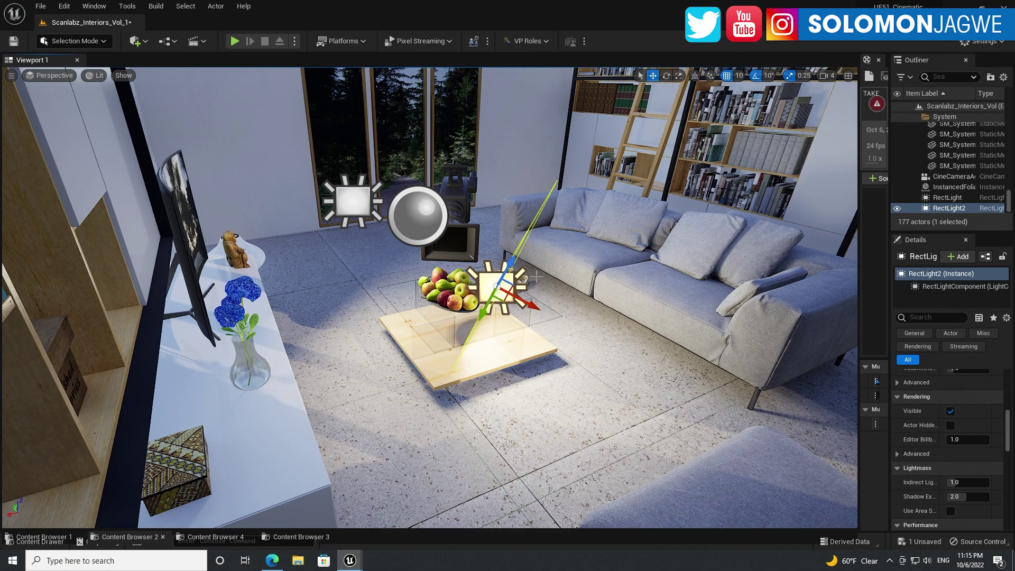
- Rotate the duplicated RectLight2 to face the fruit plate, and shift it back away from the fruit toward the couch
{"action": "key", "text": "e"}
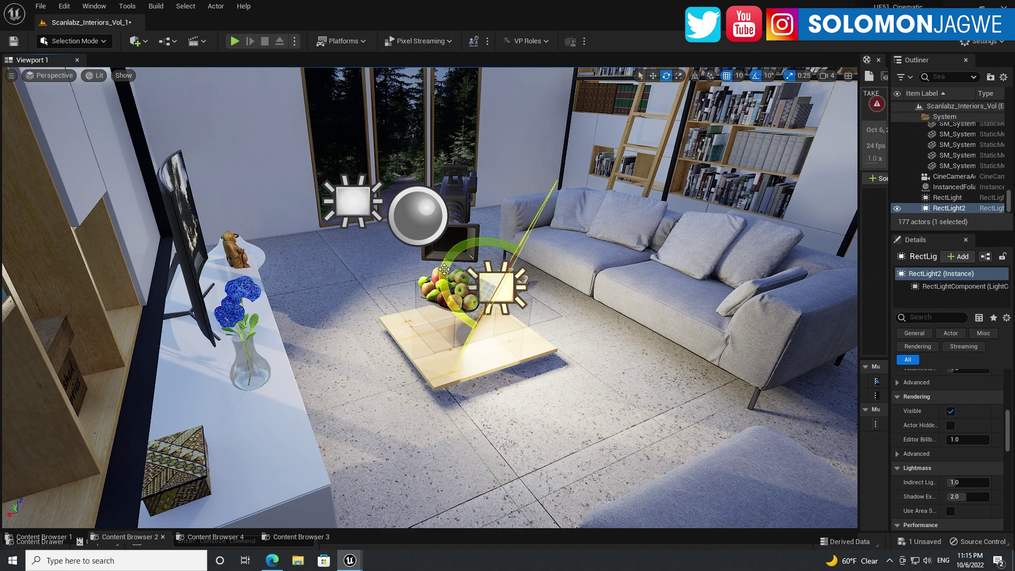
{"action": "left_click_drag", "start_coordinate": [444, 269], "coordinate": [520, 243]}
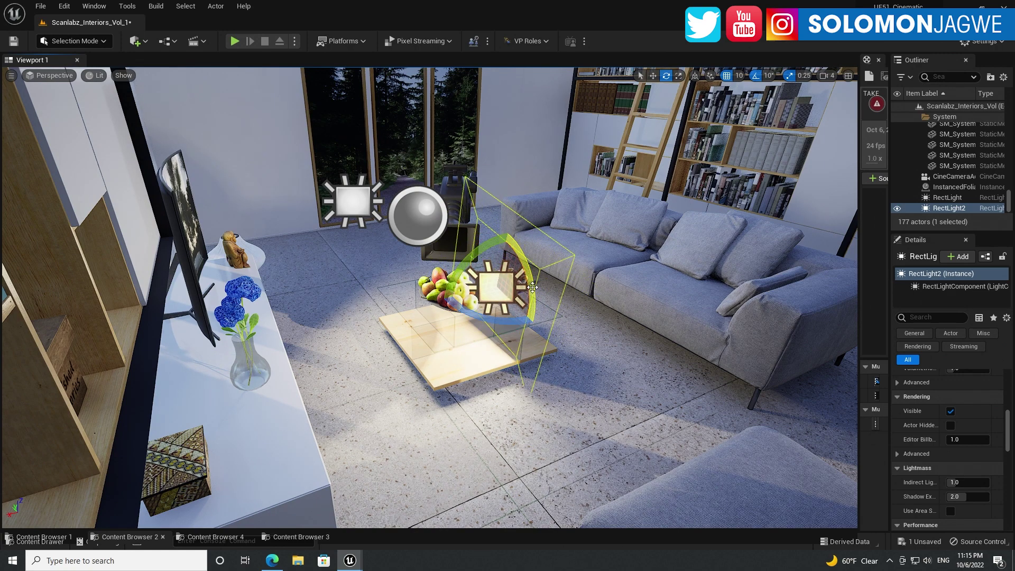
{"action": "key", "text": "w"}
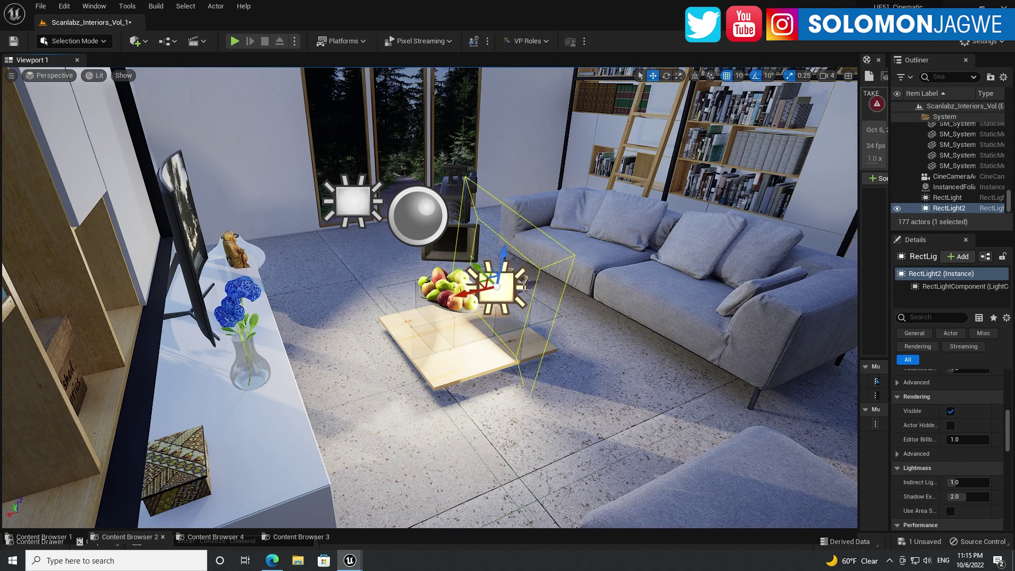
{"action": "left_click_drag", "start_coordinate": [482, 293], "coordinate": [533, 286]}
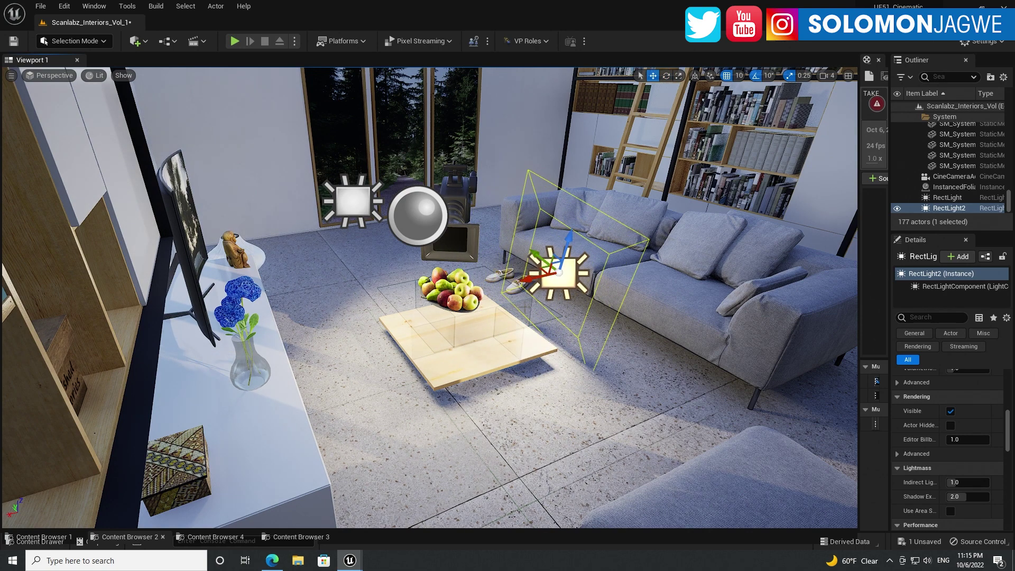
- Set the barn door angle to 0.0 and the barn door length to about 46 on RectLight and RectLight2
{"action": "scroll", "coordinate": [513, 310], "scroll_direction": "up", "scroll_amount": 3}
{"action": "scroll", "coordinate": [511, 310], "scroll_direction": "up", "scroll_amount": 3}
{"action": "right_click_drag", "start_coordinate": [504, 309], "coordinate": [416, 292]}
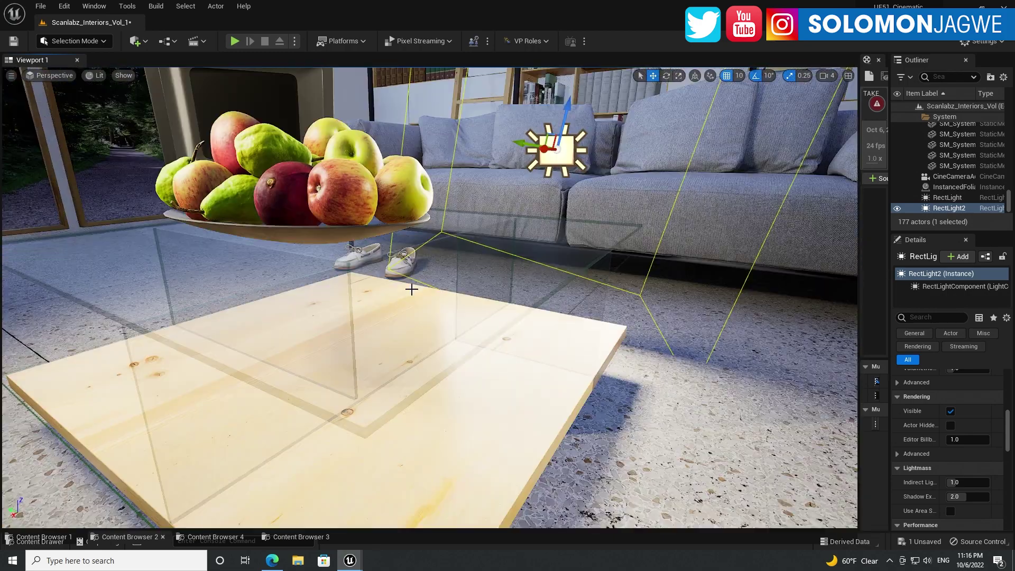
{"action": "right_click_drag", "start_coordinate": [410, 288], "coordinate": [531, 284]}
{"action": "scroll", "coordinate": [553, 284], "scroll_direction": "up", "scroll_amount": 2}
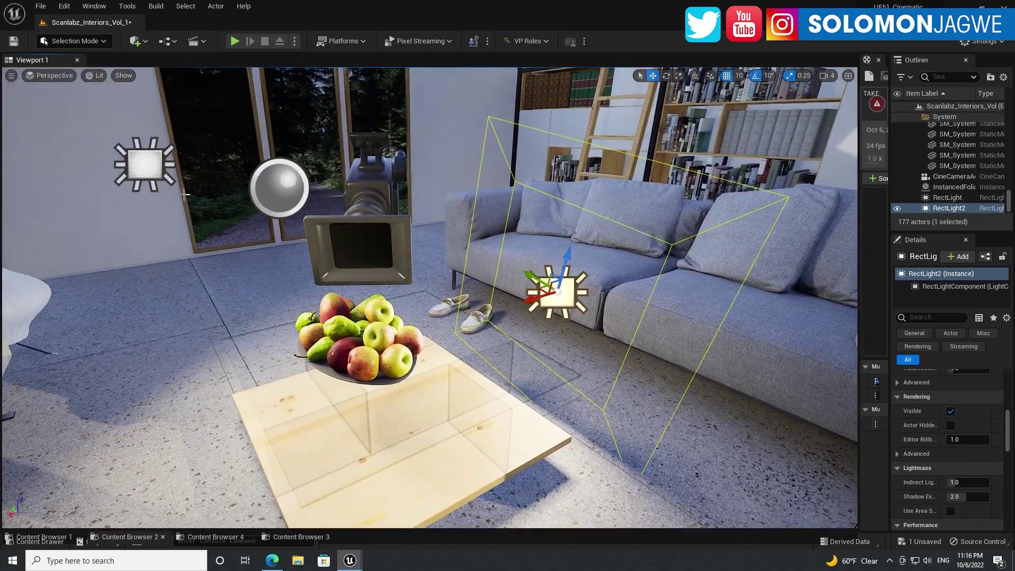
{"action": "left_click", "coordinate": [148, 175]}
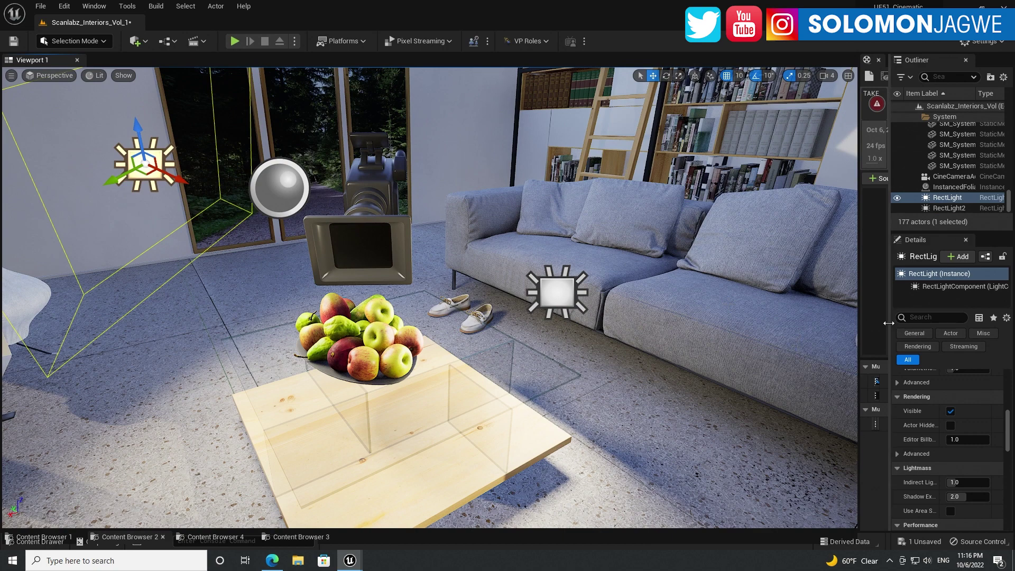
{"action": "left_click_drag", "start_coordinate": [890, 327], "coordinate": [848, 326]}
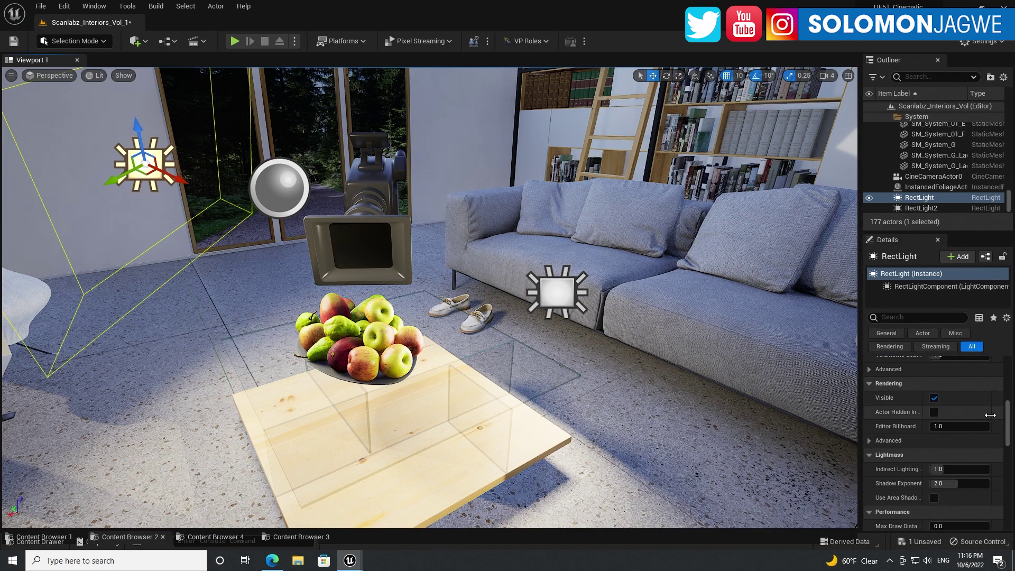
{"action": "left_click_drag", "start_coordinate": [1007, 430], "coordinate": [1006, 395]}
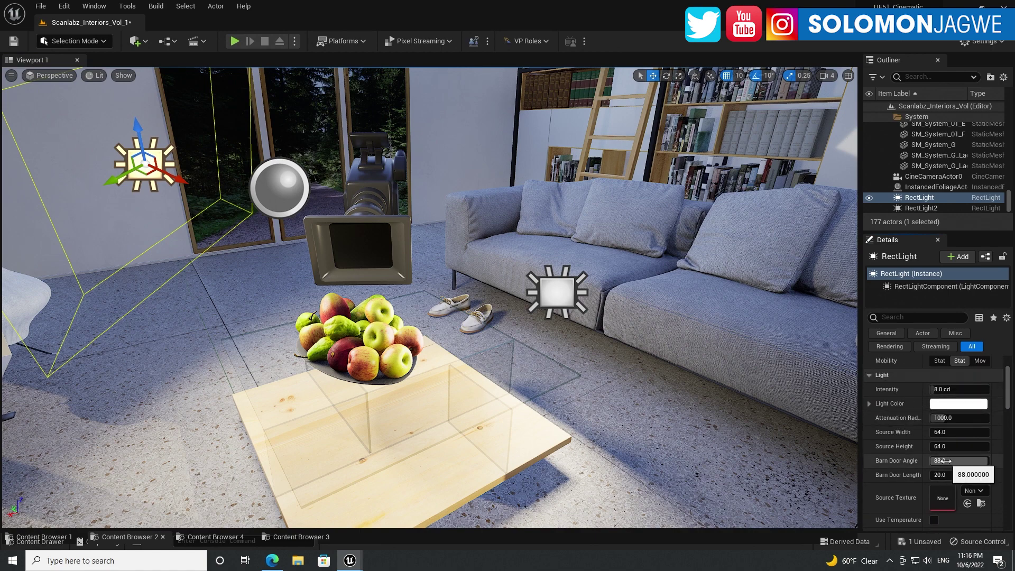
{"action": "left_click_drag", "start_coordinate": [942, 460], "coordinate": [963, 474]}
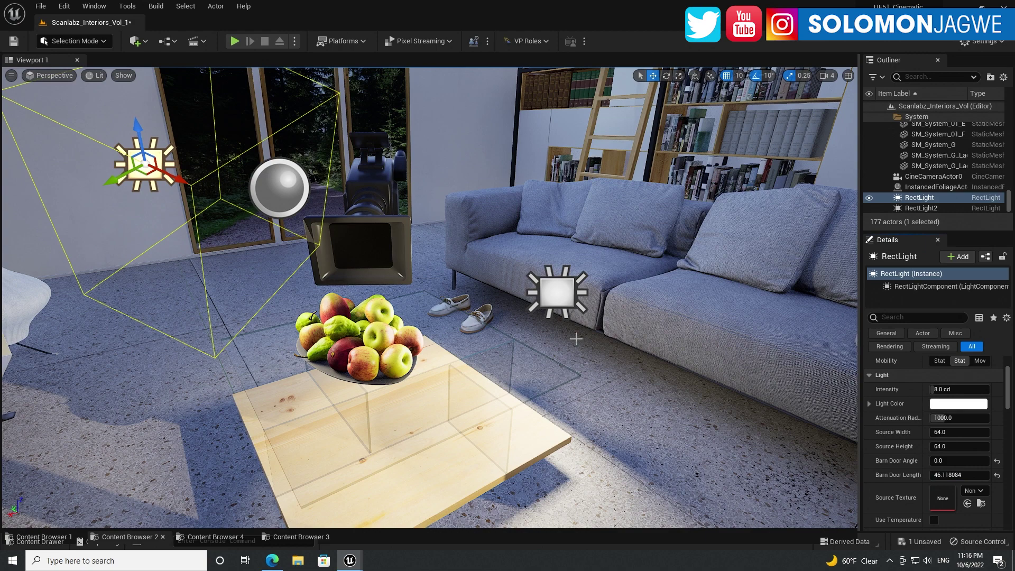
{"action": "left_click", "coordinate": [559, 302]}
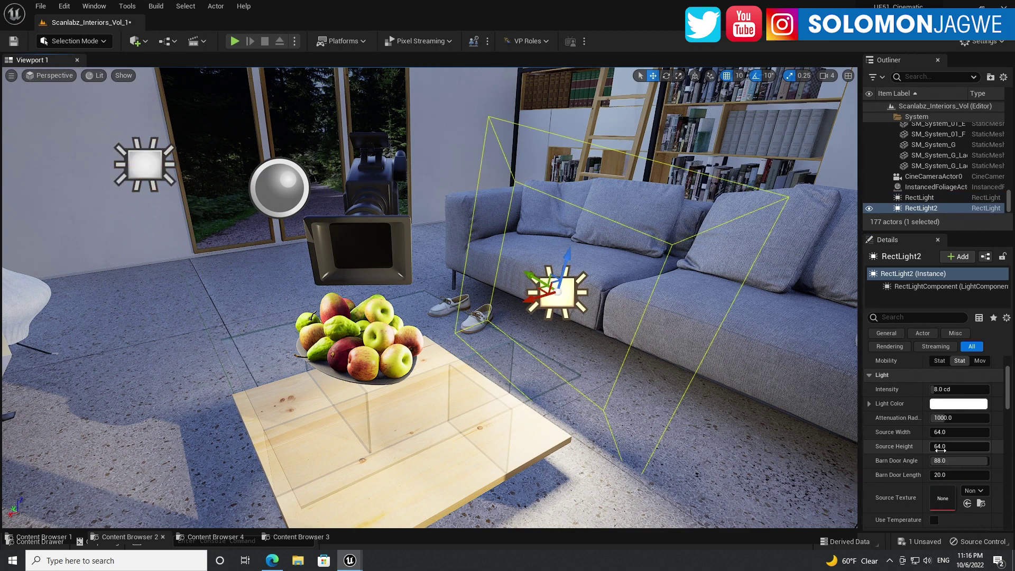
{"action": "mouse_move", "coordinate": [945, 460]}
{"action": "left_mouse_down"}
{"action": "mouse_move", "coordinate": [898, 460]}
{"action": "mouse_move", "coordinate": [977, 474]}
{"action": "mouse_move", "coordinate": [948, 475]}
{"action": "left_mouse_up"}
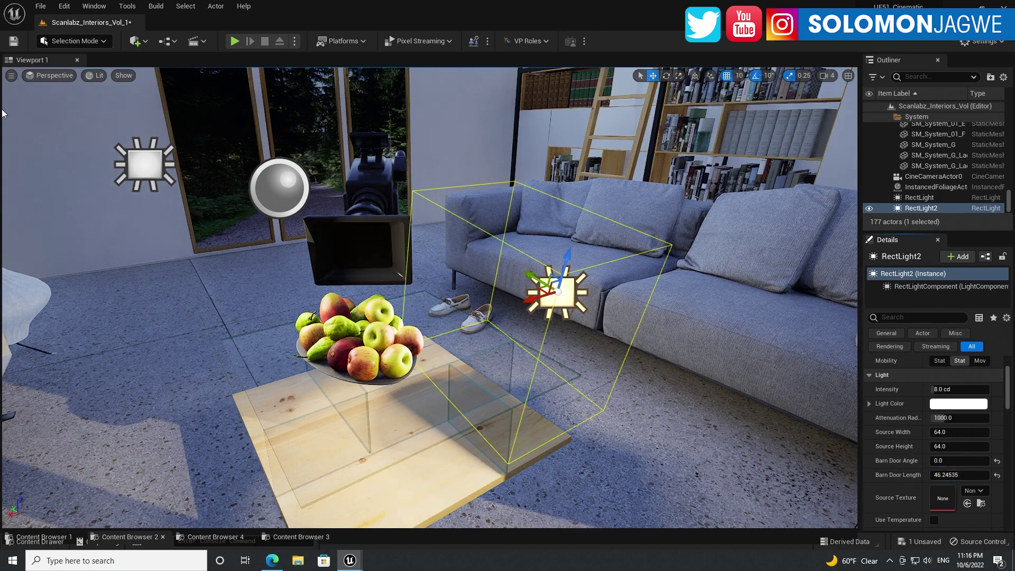
- Look through CineCameraActor0 and set the viewport's view mode to Path Tracing
{"action": "left_click", "coordinate": [55, 76]}
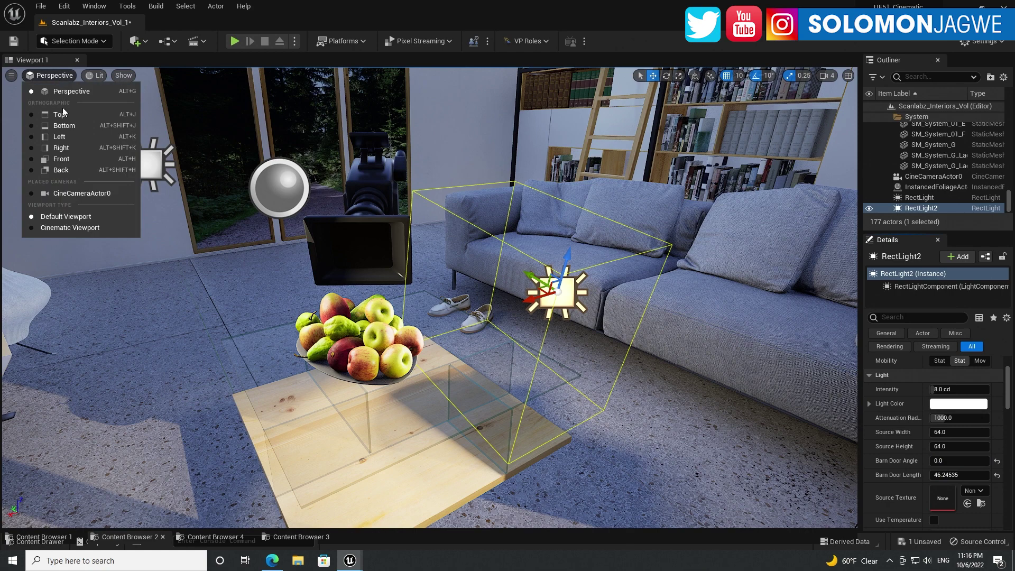
{"action": "left_click", "coordinate": [82, 193]}
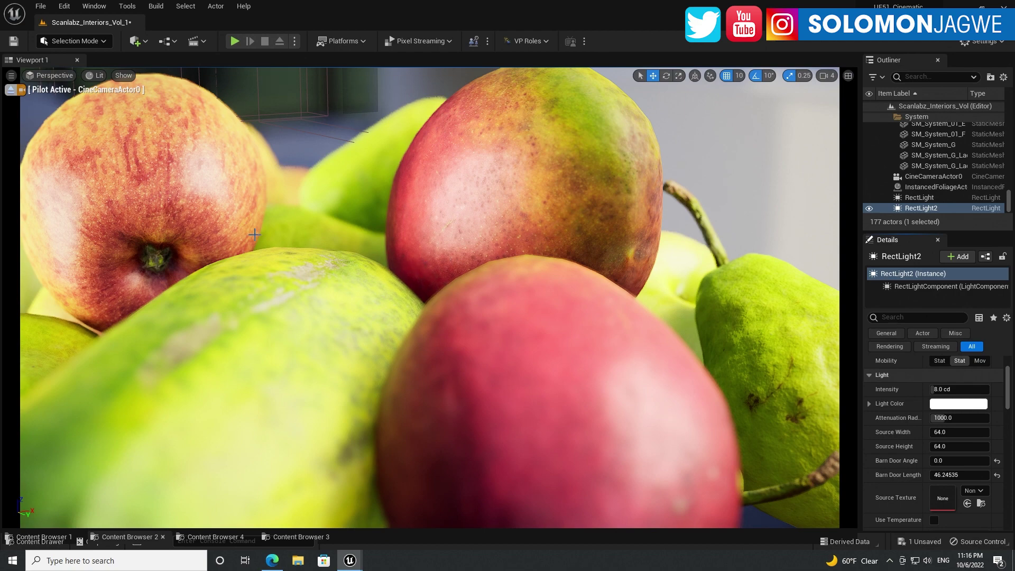
{"action": "left_click", "coordinate": [97, 75]}
{"action": "mouse_move", "coordinate": [143, 249]}
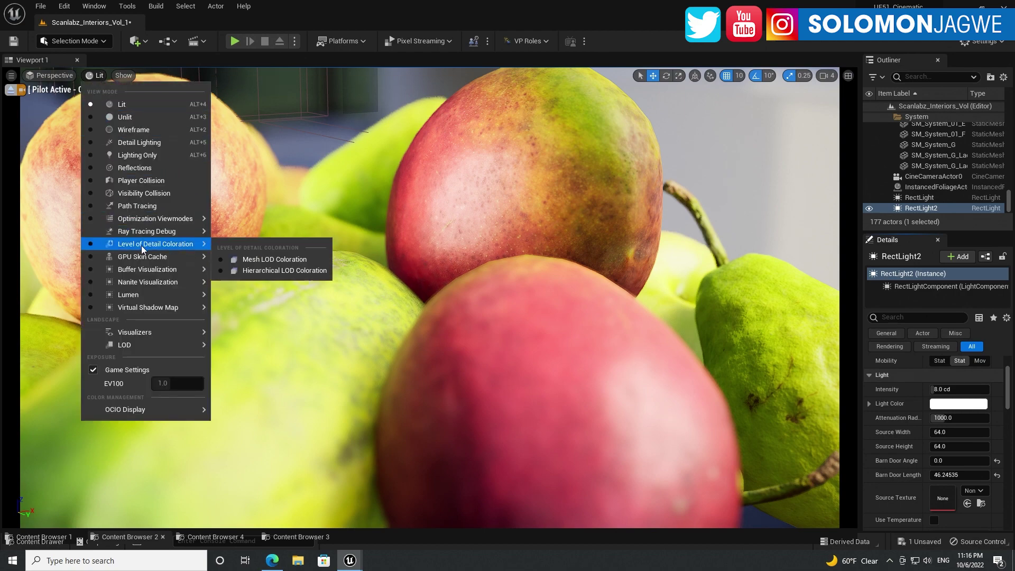
{"action": "left_click", "coordinate": [138, 206]}
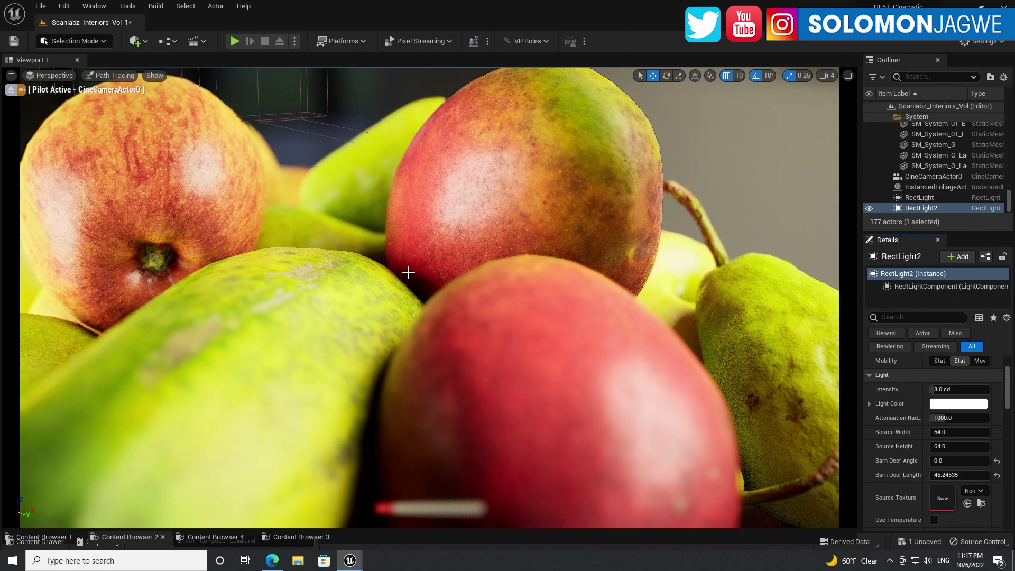
- Select the fruit on the plate and orbit the piloted camera to low side views to examine the path-traced light and shadow
{"action": "left_click", "coordinate": [497, 233]}
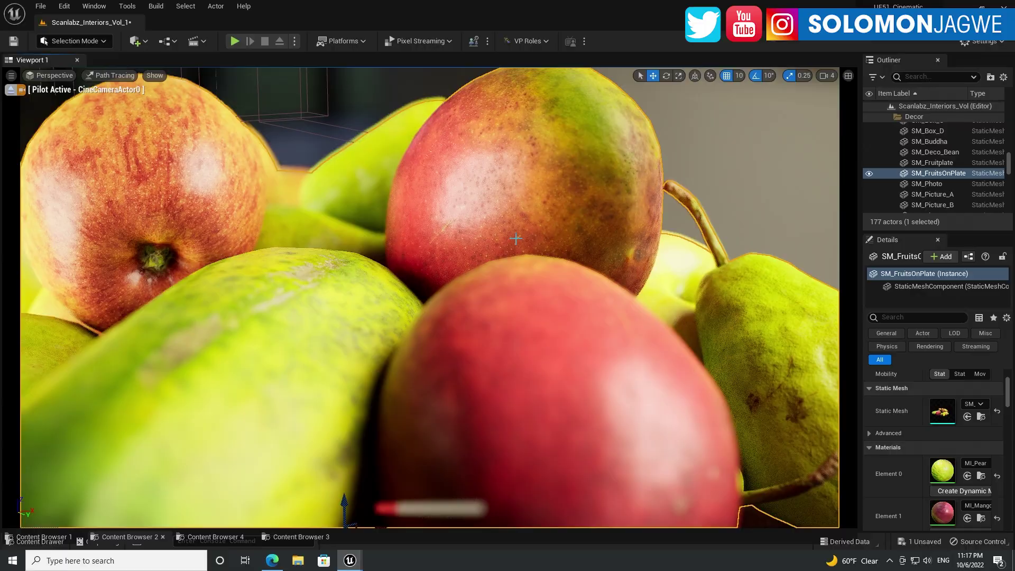
{"action": "mouse_move", "coordinate": [497, 233]}
{"action": "left_mouse_down", "text": "alt"}
{"action": "mouse_move", "coordinate": [333, 233]}
{"action": "mouse_move", "coordinate": [333, 151]}
{"action": "left_mouse_up", "text": "alt"}
{"action": "mouse_move", "coordinate": [566, 245]}
{"action": "left_mouse_down", "text": "alt"}
{"action": "mouse_move", "coordinate": [455, 295]}
{"action": "mouse_move", "coordinate": [338, 285]}
{"action": "left_mouse_up", "text": "alt"}
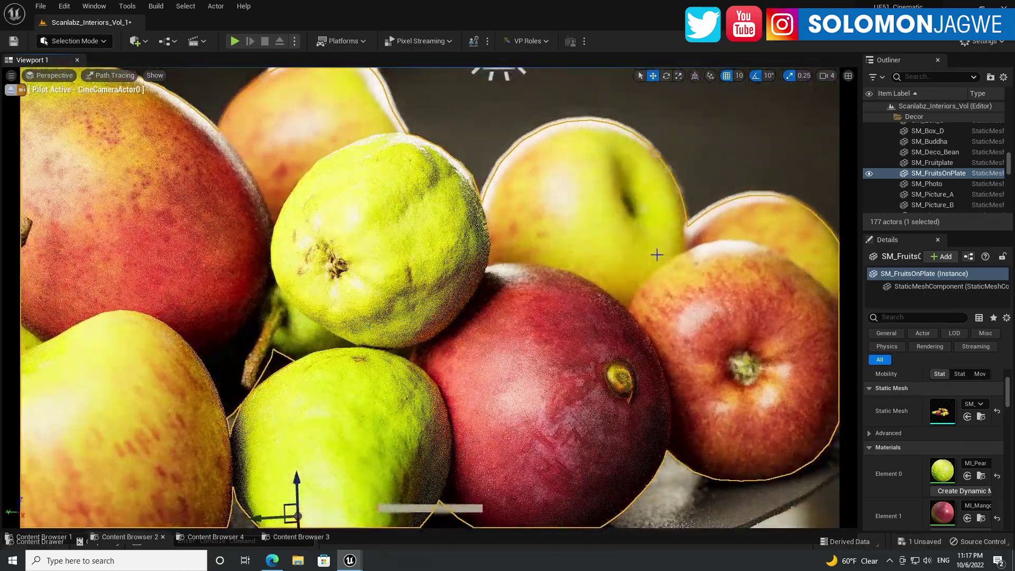
{"action": "mouse_move", "coordinate": [650, 270]}
{"action": "left_mouse_down", "text": "alt"}
{"action": "mouse_move", "coordinate": [454, 285]}
{"action": "mouse_move", "coordinate": [396, 280]}
{"action": "mouse_move", "coordinate": [397, 254]}
{"action": "mouse_move", "coordinate": [645, 277]}
{"action": "left_mouse_up", "text": "alt"}
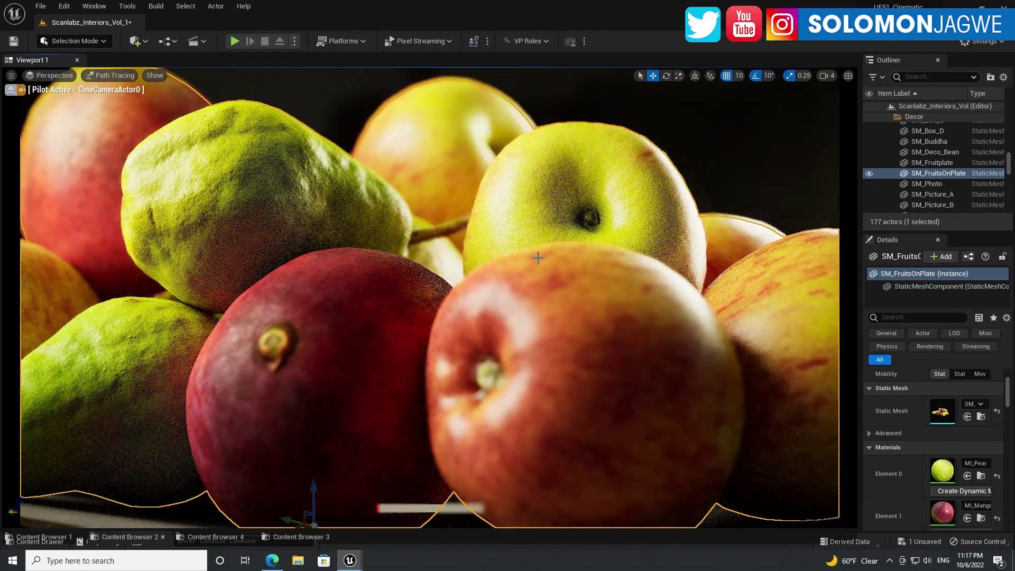
- Move the selection off the fruit, hide the editor overlays with Game View, and pull the camera back slightly to view the clean render
{"action": "left_click", "coordinate": [716, 129]}
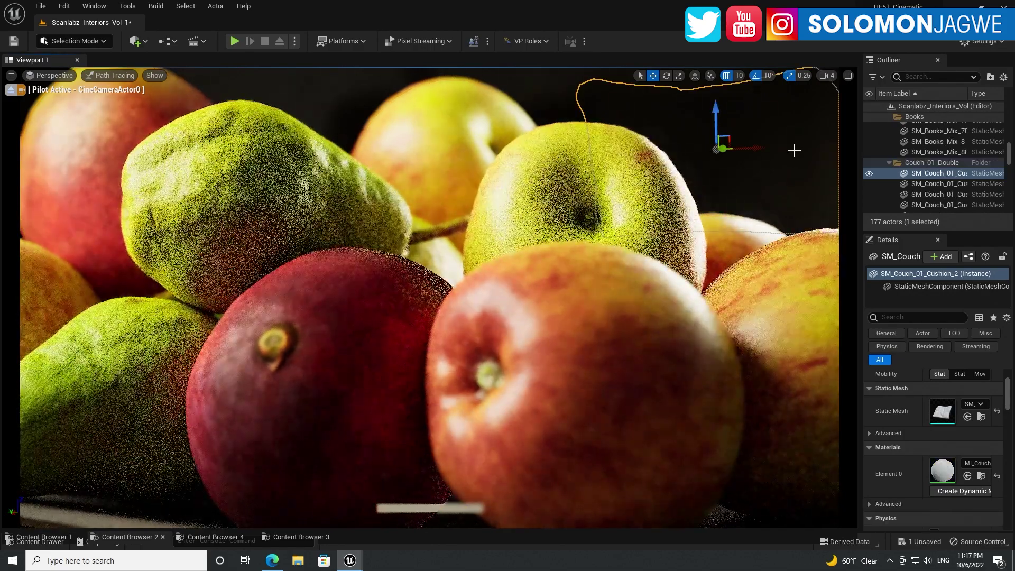
{"action": "key", "text": "g"}
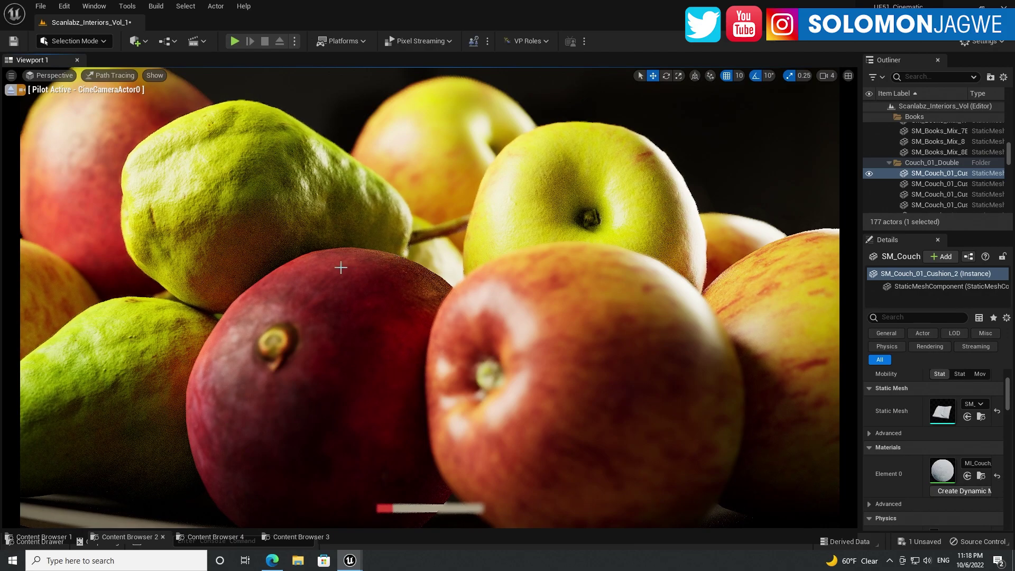
{"action": "left_click_drag", "start_coordinate": [430, 297], "coordinate": [374, 274]}
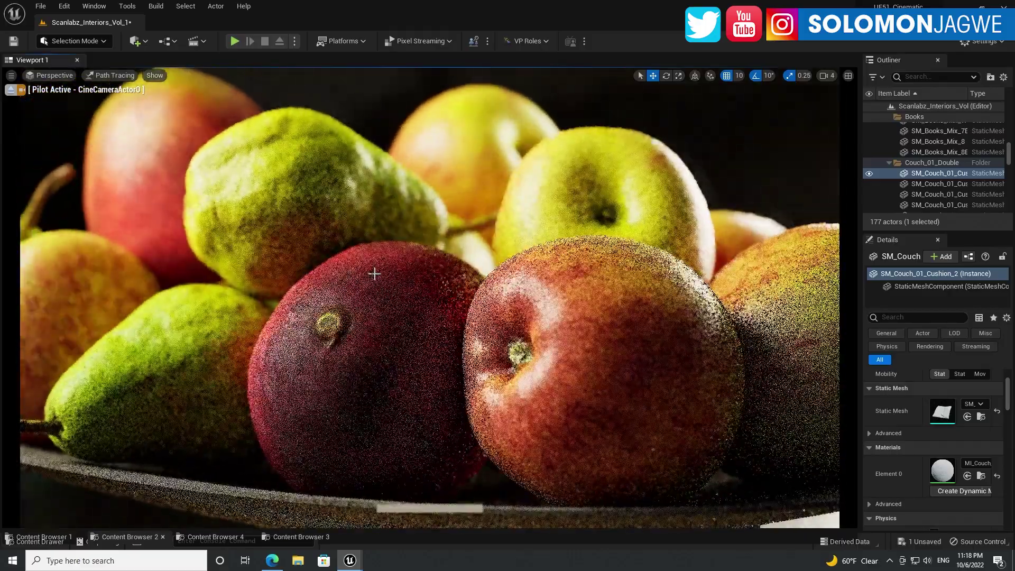
- Reselect the fruit and orbit the piloted camera around to the other side and up to a raised view of the plate
{"action": "left_click", "coordinate": [373, 197]}
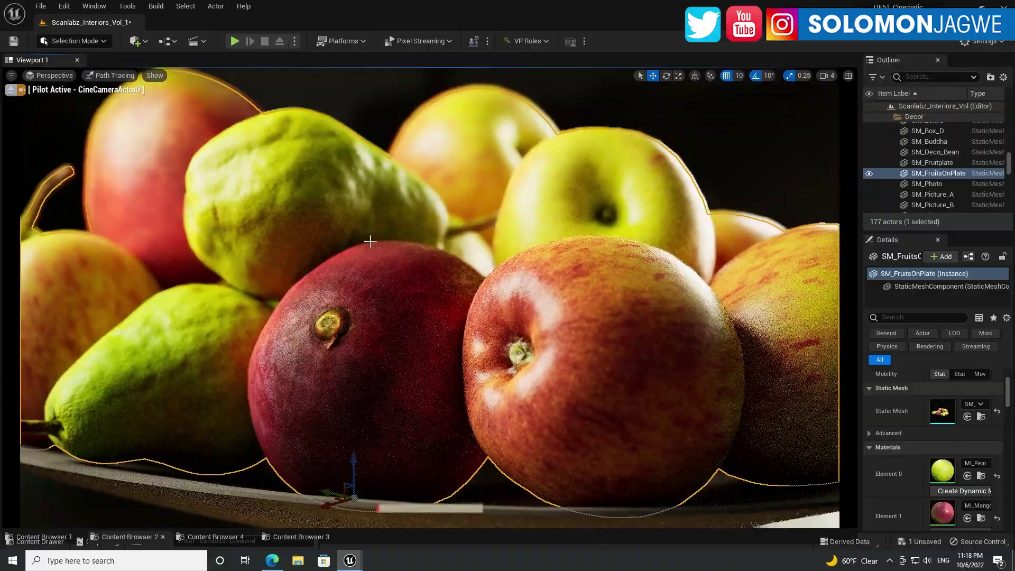
{"action": "left_click_drag", "start_coordinate": [373, 197], "coordinate": [726, 197], "text": "alt"}
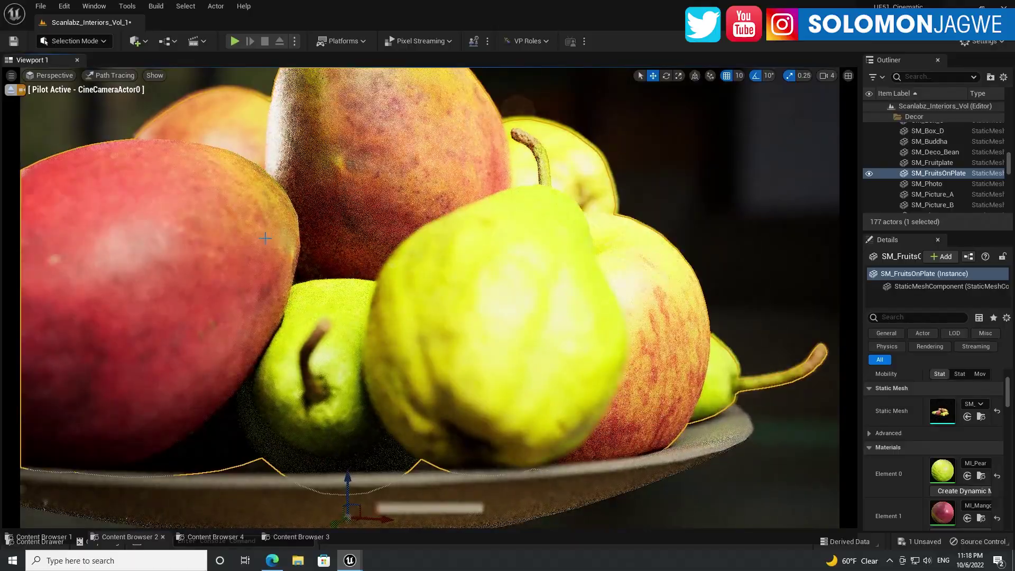
{"action": "left_click_drag", "start_coordinate": [266, 238], "coordinate": [513, 238], "text": "alt"}
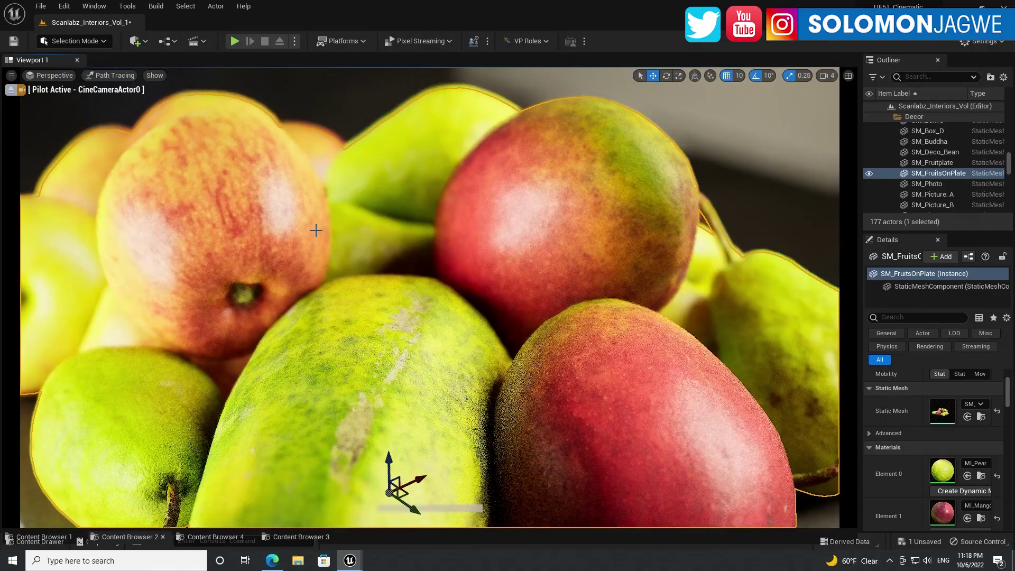
{"action": "left_click_drag", "start_coordinate": [318, 248], "coordinate": [319, 248]}
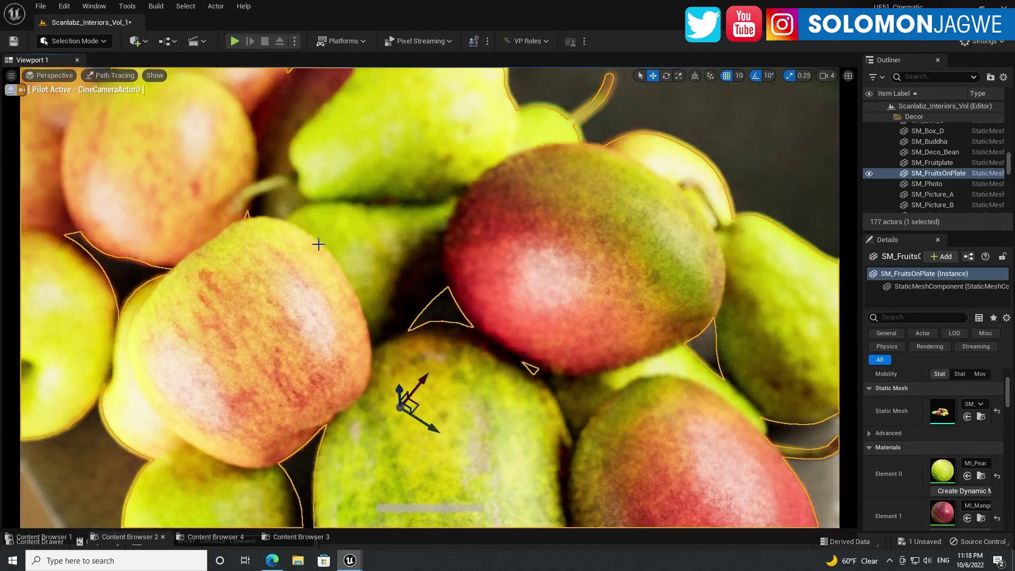
{"action": "mouse_move", "coordinate": [429, 297]}
{"action": "left_mouse_down", "text": "alt"}
{"action": "mouse_move", "coordinate": [430, 202]}
{"action": "mouse_move", "coordinate": [429, 379]}
{"action": "left_mouse_up", "text": "alt"}
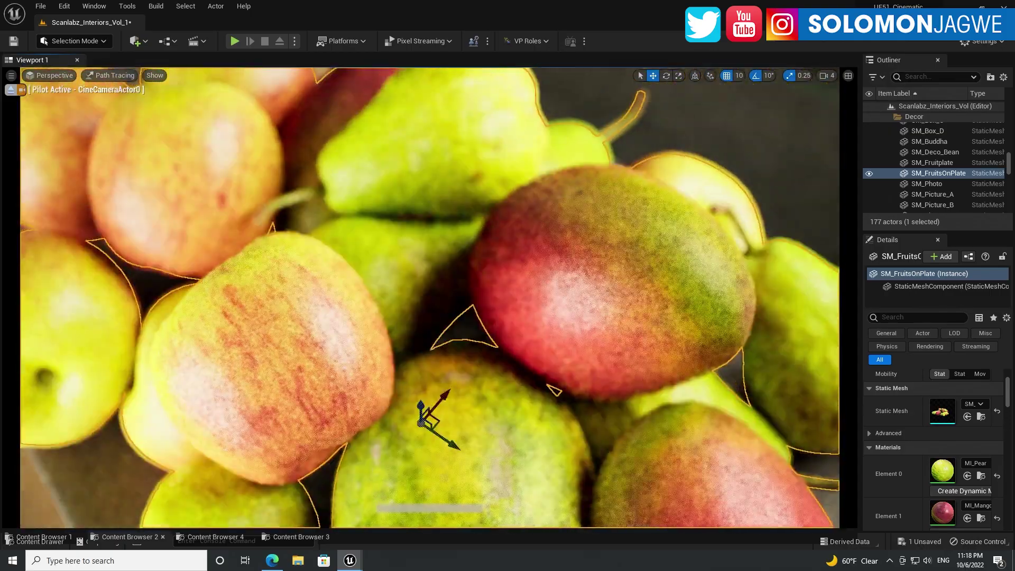
{"action": "right_click_drag", "start_coordinate": [320, 247], "coordinate": [315, 222]}
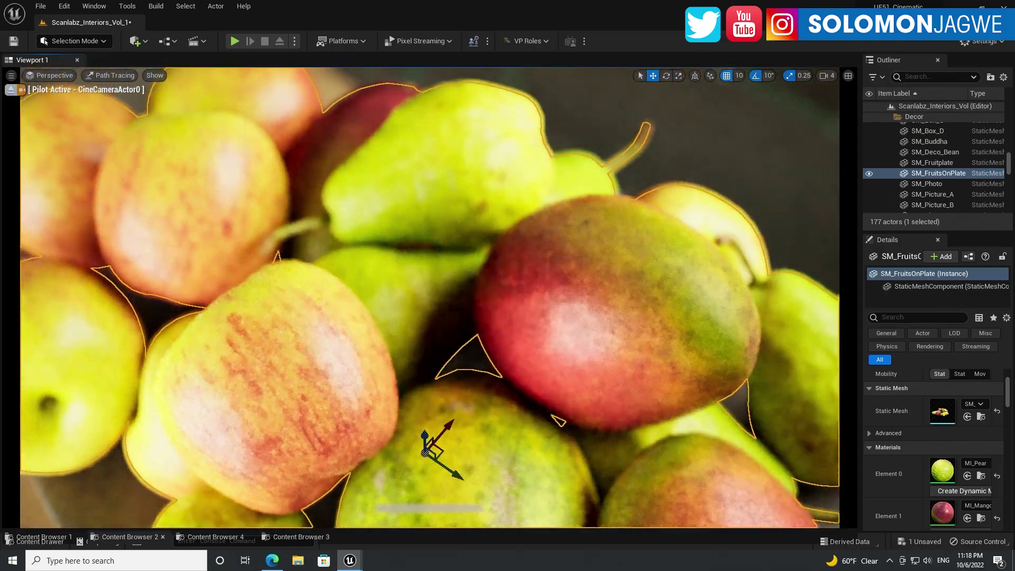
- Move the camera closer to and farther from the fruit to examine the focus blur, and swing back to a low side view
{"action": "right_click_drag", "start_coordinate": [430, 296], "coordinate": [429, 352]}
{"action": "scroll", "coordinate": [429, 297], "scroll_direction": "down", "scroll_amount": 3}
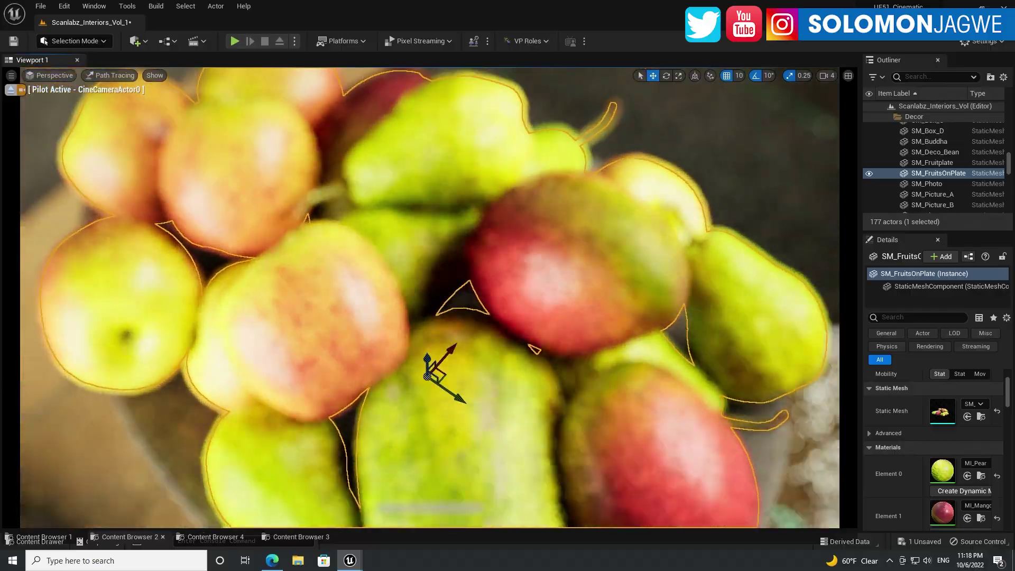
{"action": "scroll", "coordinate": [429, 297], "scroll_direction": "up", "scroll_amount": 4}
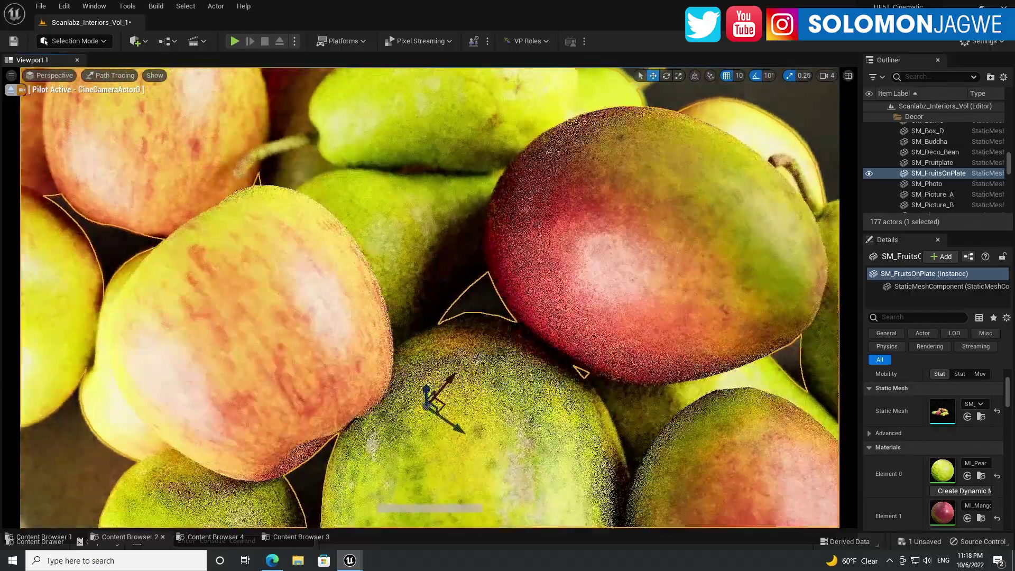
{"action": "scroll", "coordinate": [429, 297], "scroll_direction": "up", "scroll_amount": 2}
{"action": "scroll", "coordinate": [430, 297], "scroll_direction": "down", "scroll_amount": 2}
{"action": "scroll", "coordinate": [430, 297], "scroll_direction": "up", "scroll_amount": 4}
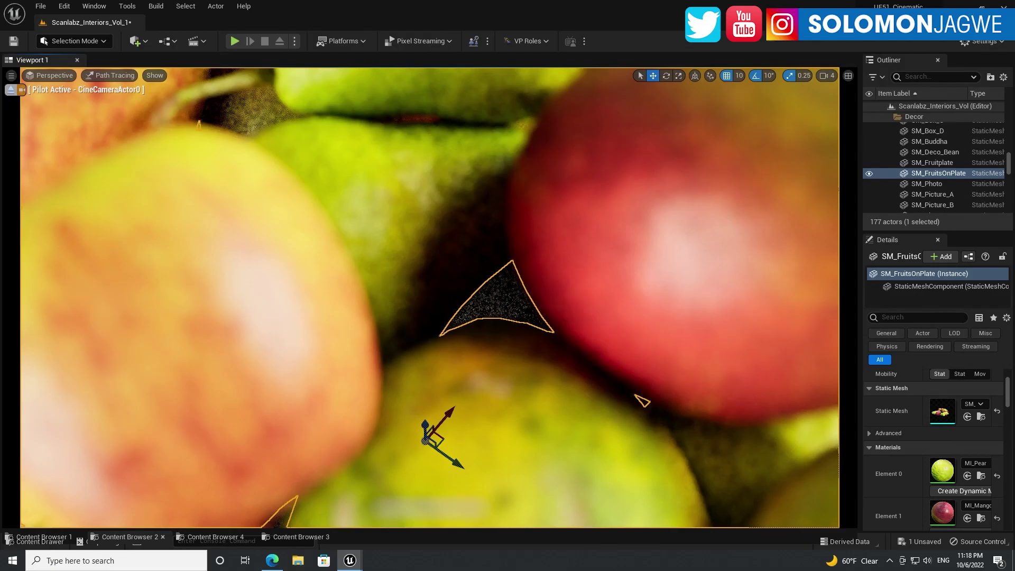
{"action": "scroll", "coordinate": [429, 297], "scroll_direction": "down", "scroll_amount": 3}
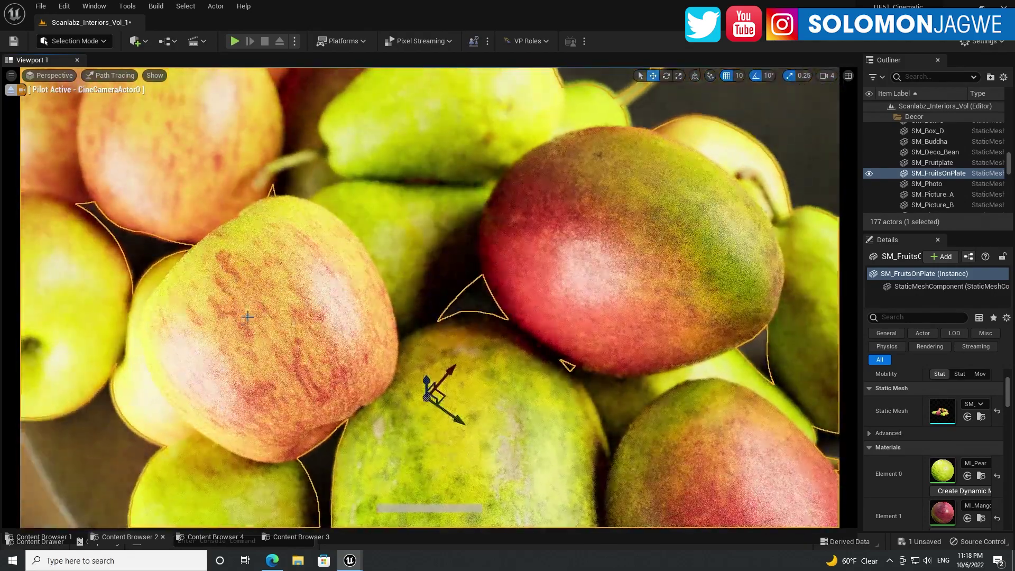
{"action": "mouse_move", "coordinate": [430, 297]}
{"action": "left_mouse_down", "text": "alt"}
{"action": "mouse_move", "coordinate": [528, 246]}
{"action": "mouse_move", "coordinate": [650, 254]}
{"action": "mouse_move", "coordinate": [767, 229]}
{"action": "left_mouse_up", "text": "alt"}
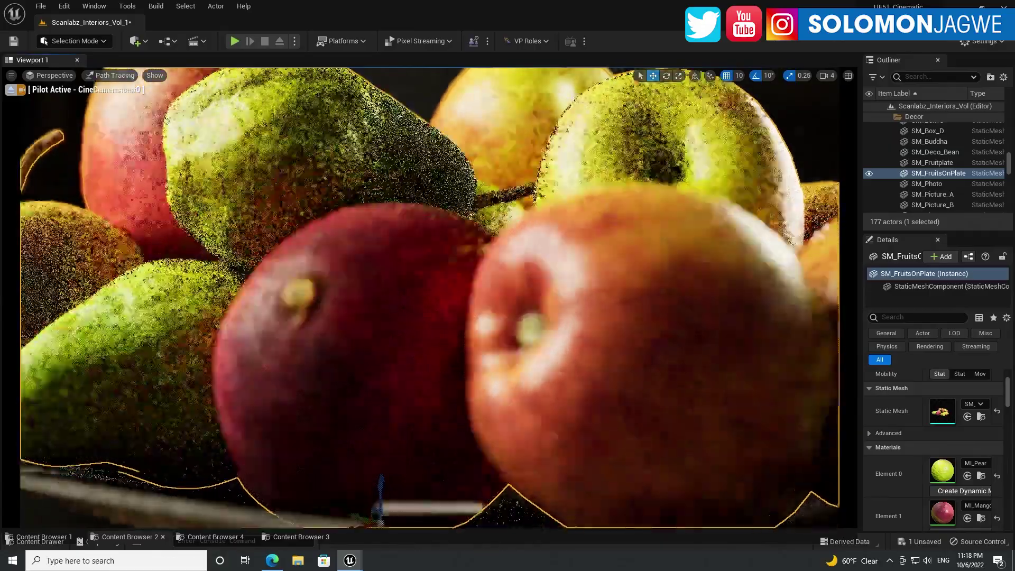
- Pull the piloted camera back from the fruit until the front apple is in sharp focus above the plate's rim
{"action": "scroll", "coordinate": [429, 297], "scroll_direction": "down", "scroll_amount": 2}
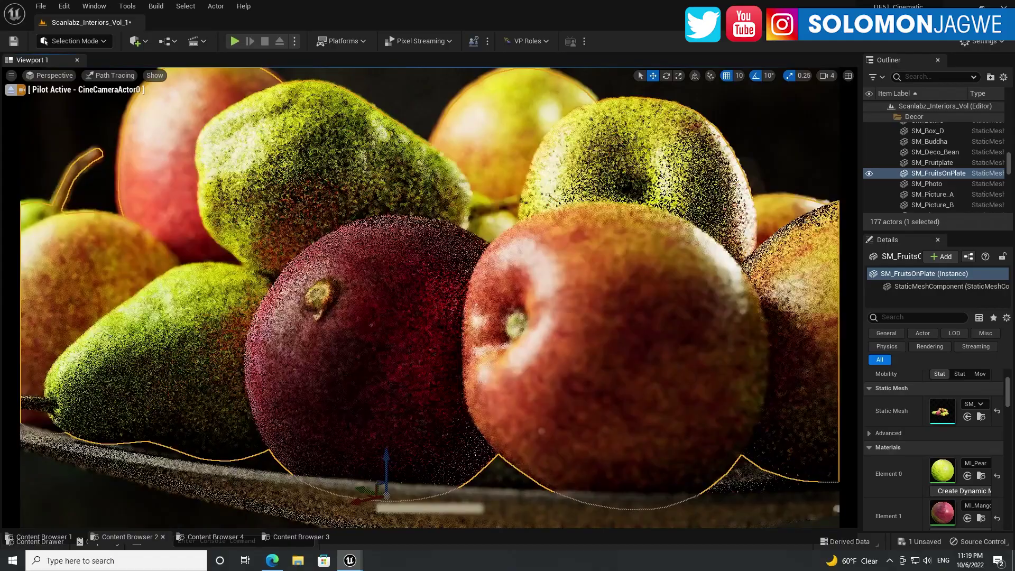
{"action": "scroll", "coordinate": [430, 298], "scroll_direction": "up", "scroll_amount": 1}
{"action": "scroll", "coordinate": [430, 297], "scroll_direction": "down", "scroll_amount": 3}
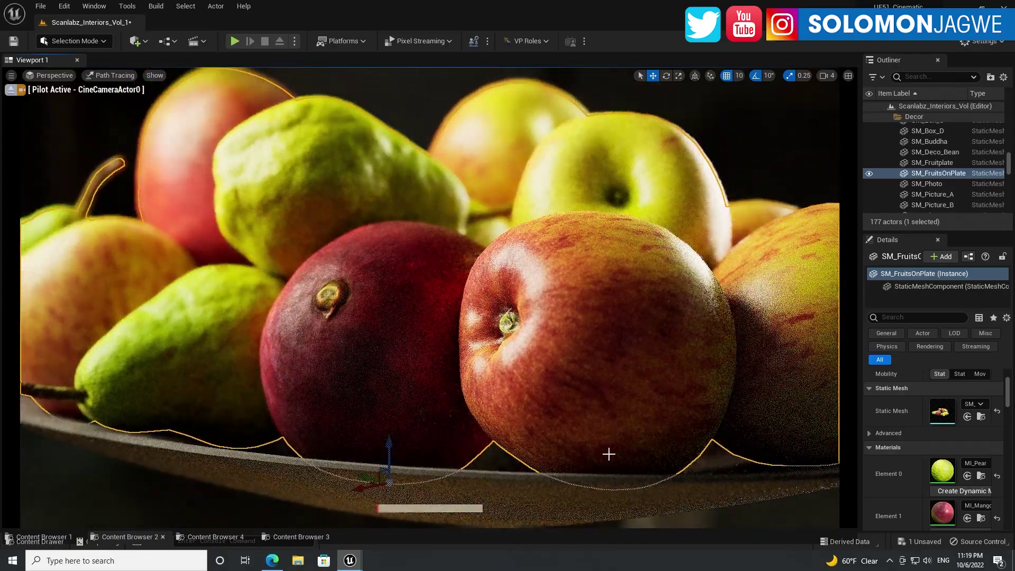
- Move the selection off the fruit, make the viewport fill the screen, and hide the editor overlays with Game View
{"action": "left_click", "coordinate": [791, 151]}
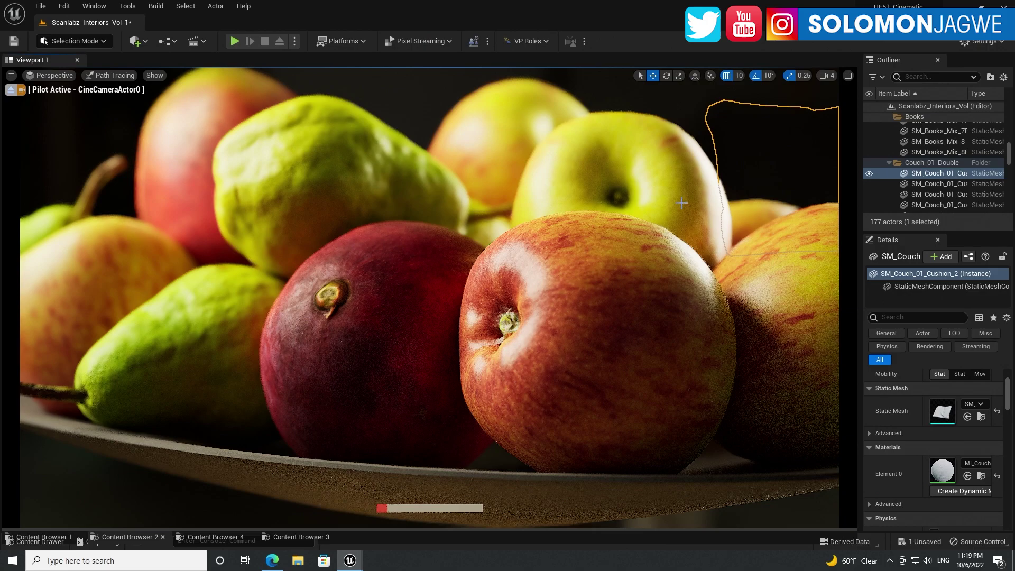
{"action": "key", "text": "F11"}
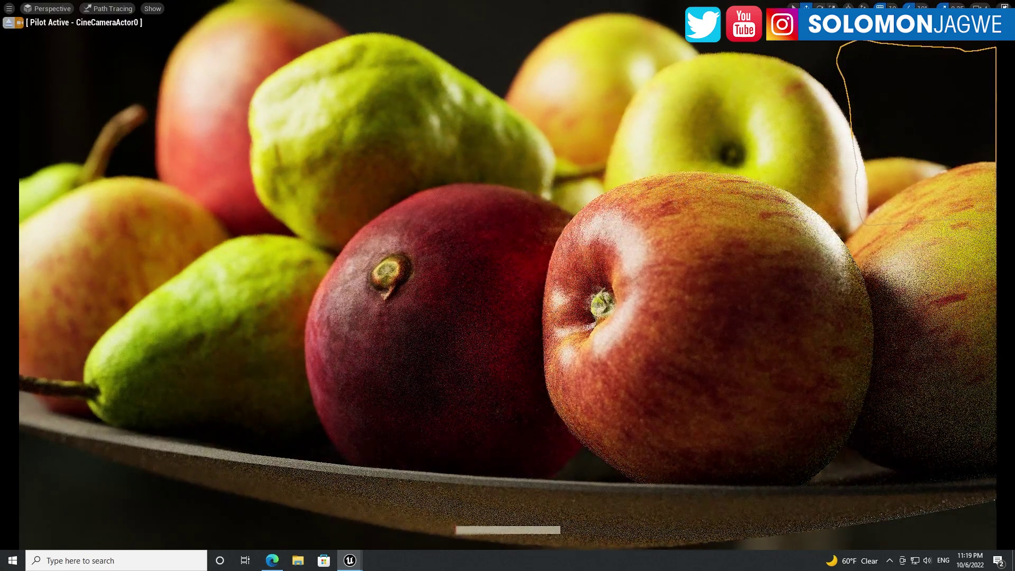
{"action": "left_click", "coordinate": [798, 56]}
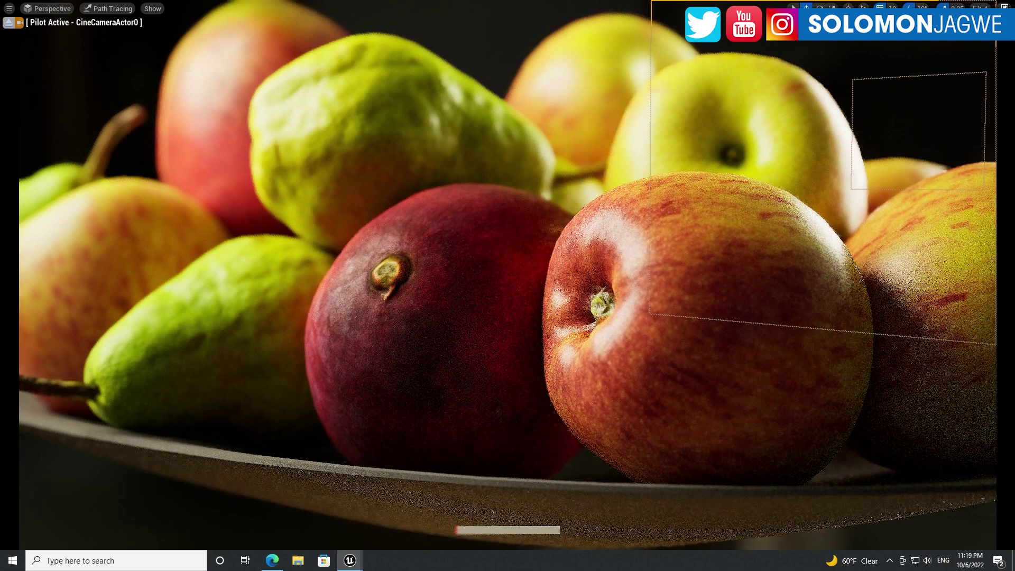
{"action": "key", "text": "g"}
{"action": "key", "text": "g"}
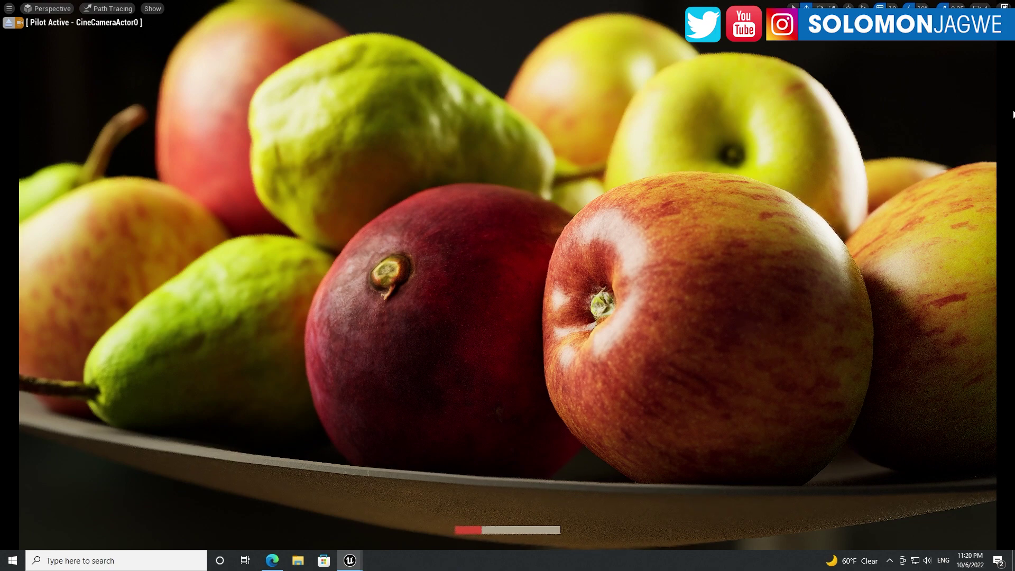
- Switch to the browser to read the Path Tracing Improvements entry on the Unreal Engine roadmap, and return to Unreal Editor
{"action": "left_click", "coordinate": [277, 564]}
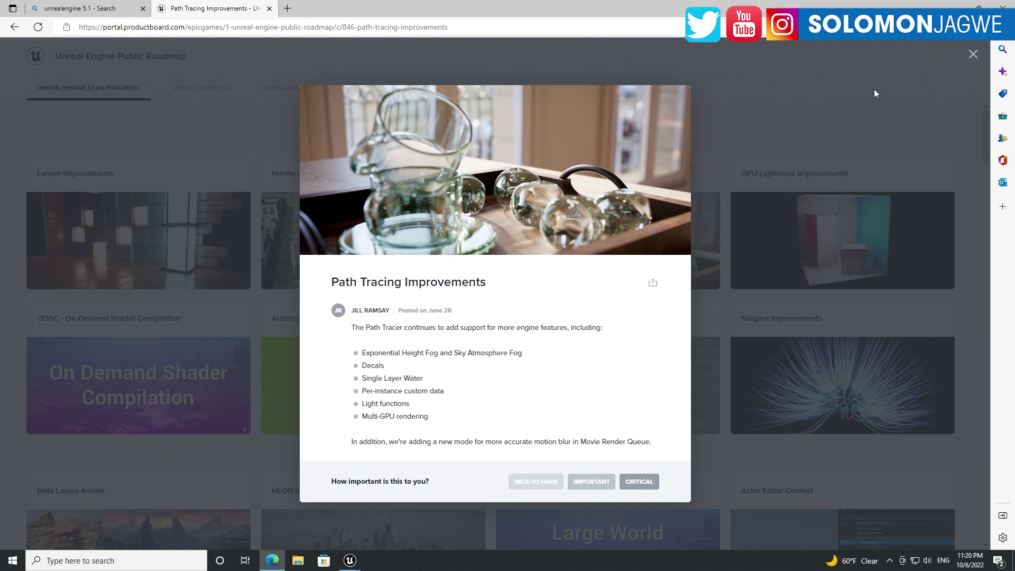
{"action": "left_click", "coordinate": [954, 5]}
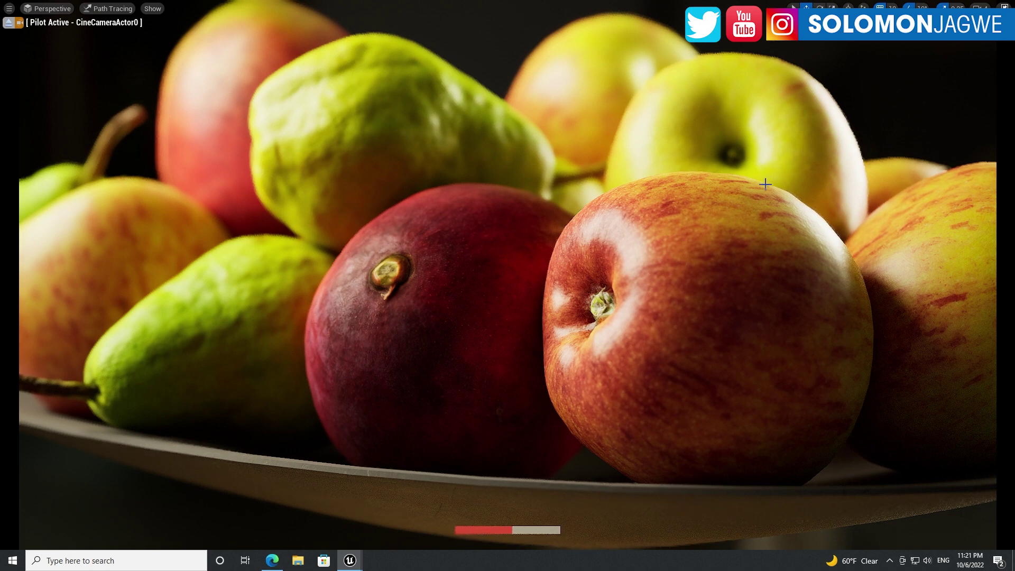
- Fly the piloted camera sideways, down and up around the fruit plate, and settle on a slightly shifted low side view
{"action": "key", "text": "e"}
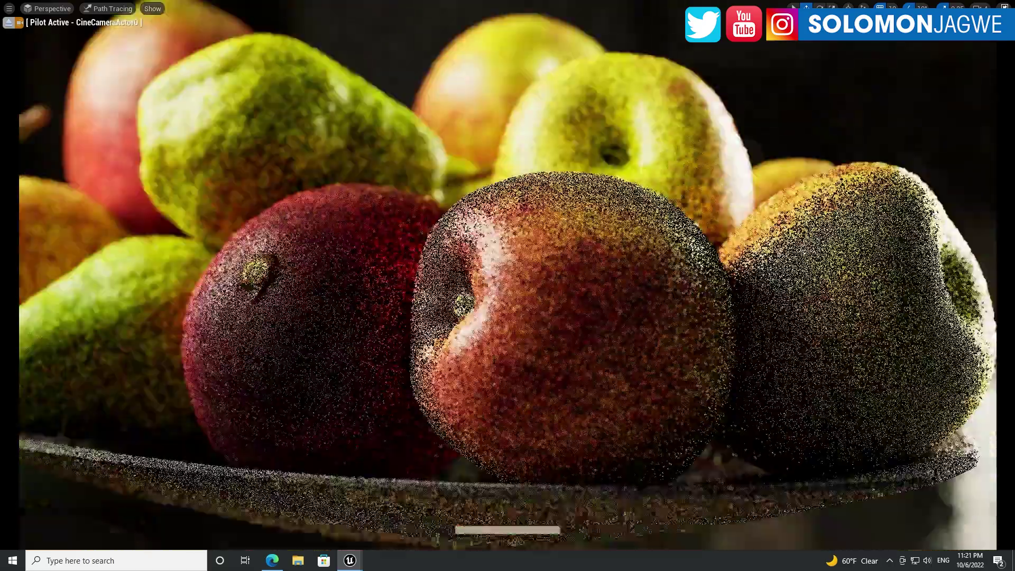
{"action": "key", "text": "q"}
{"action": "key", "text": "e"}
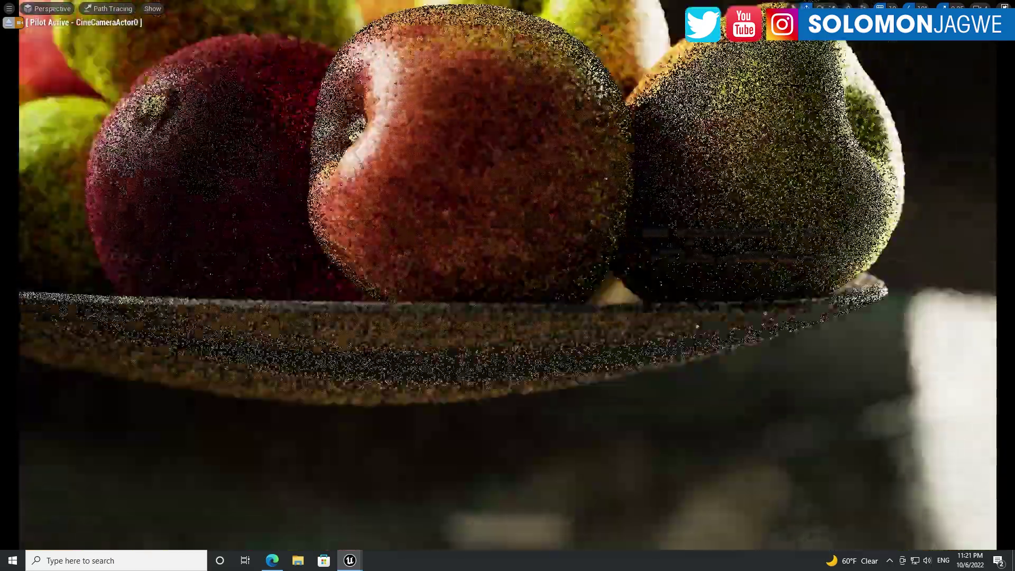
{"action": "key", "text": "a"}
{"action": "key", "text": "q"}
{"action": "key", "text": "d"}
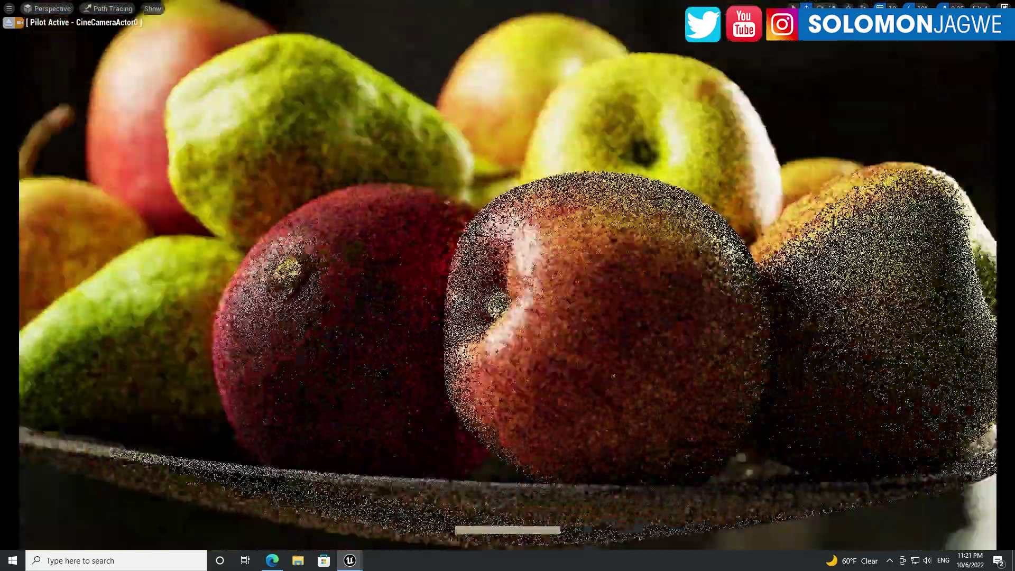
{"action": "key", "text": "a"}
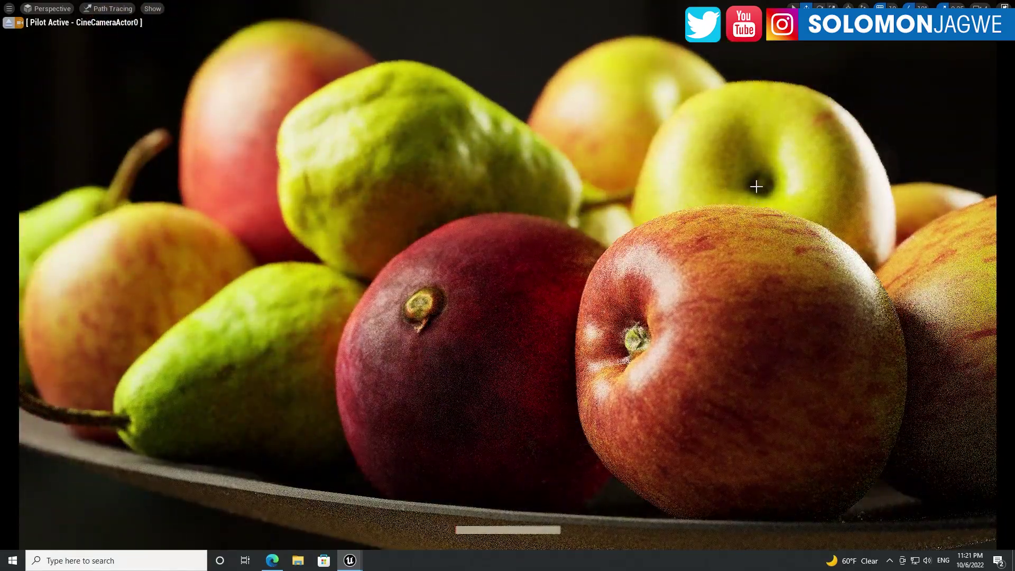
- Reselect the fruit and move the piloted camera back, in close and out again to examine the depth of field
{"action": "left_click", "coordinate": [710, 181]}
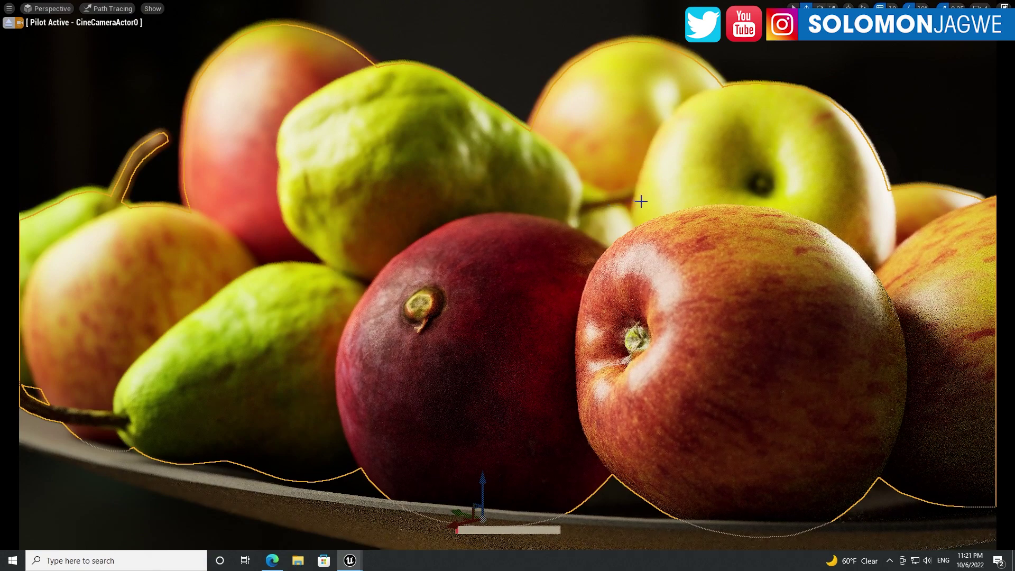
{"action": "scroll", "coordinate": [642, 201], "scroll_direction": "down", "scroll_amount": 1}
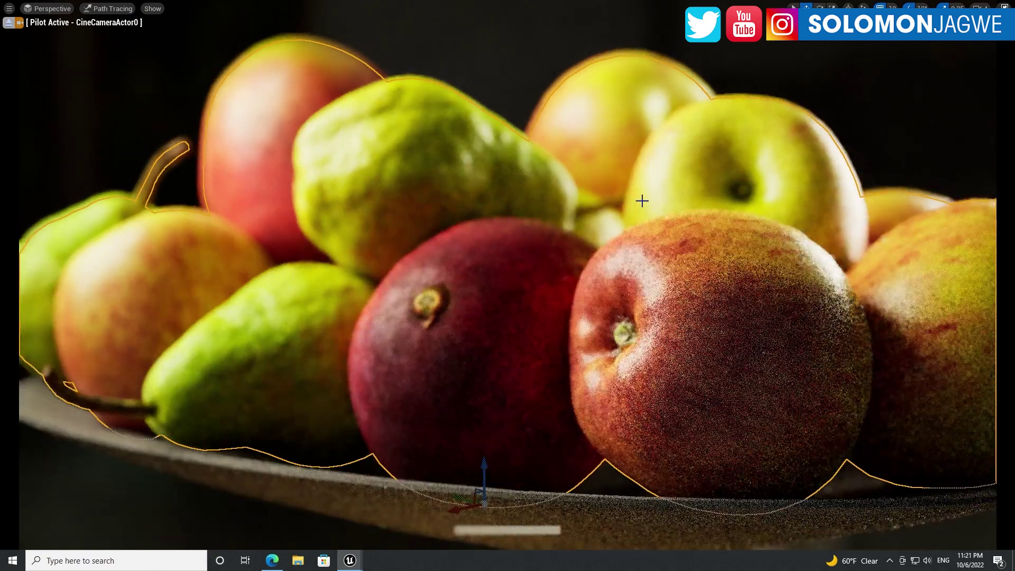
{"action": "scroll", "coordinate": [508, 274], "scroll_direction": "up", "scroll_amount": 3}
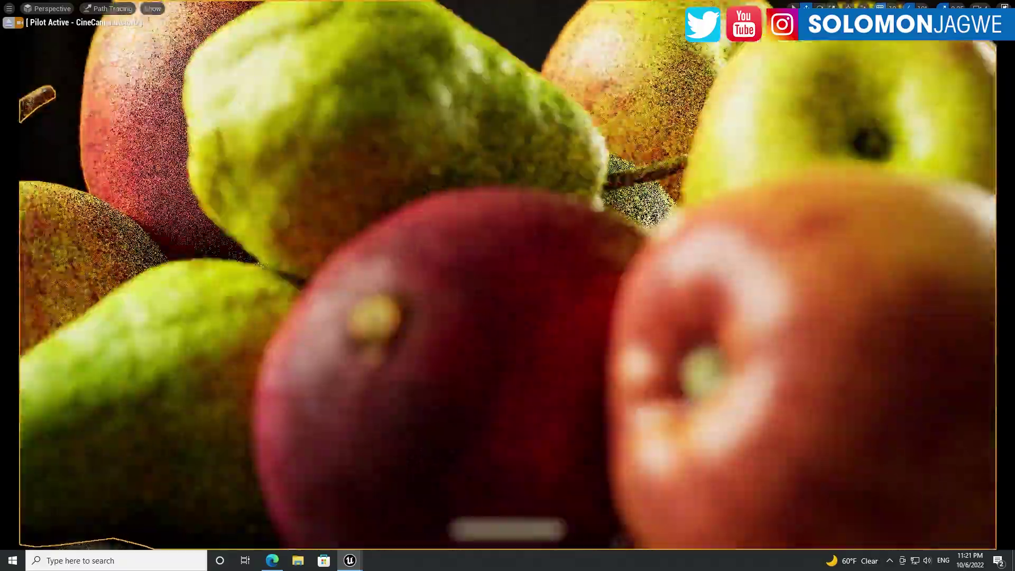
{"action": "scroll", "coordinate": [507, 275], "scroll_direction": "down", "scroll_amount": 2}
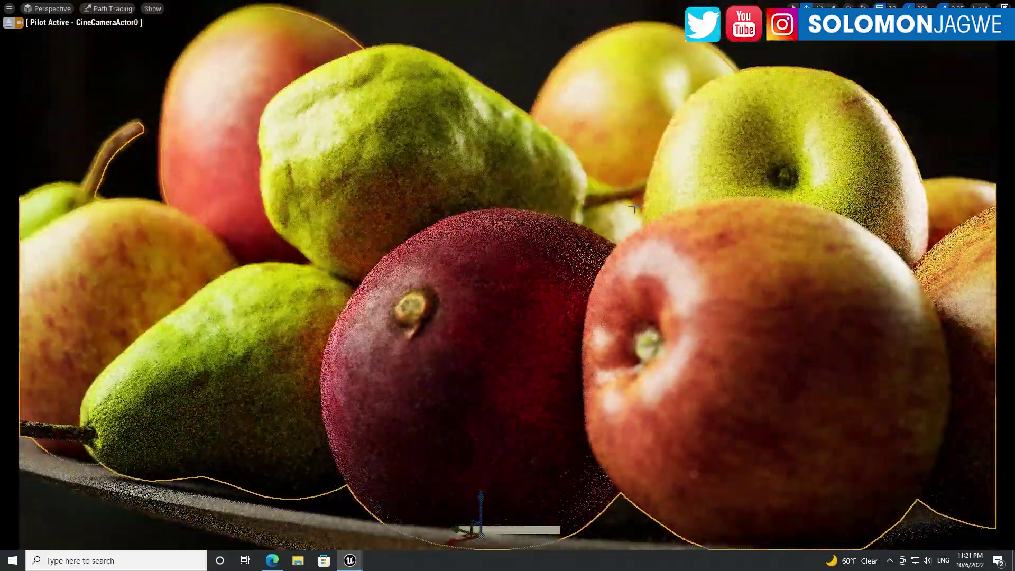
- Orbit the piloted camera to a raised view of the mangoes and papaya on the other side, and move the selection off the fruit
{"action": "mouse_move", "coordinate": [507, 275]}
{"action": "left_mouse_down", "text": "alt"}
{"action": "mouse_move", "coordinate": [497, 296]}
{"action": "mouse_move", "coordinate": [761, 296]}
{"action": "left_mouse_up", "text": "alt"}
{"action": "left_click_drag", "start_coordinate": [560, 228], "coordinate": [620, 210], "text": "alt"}
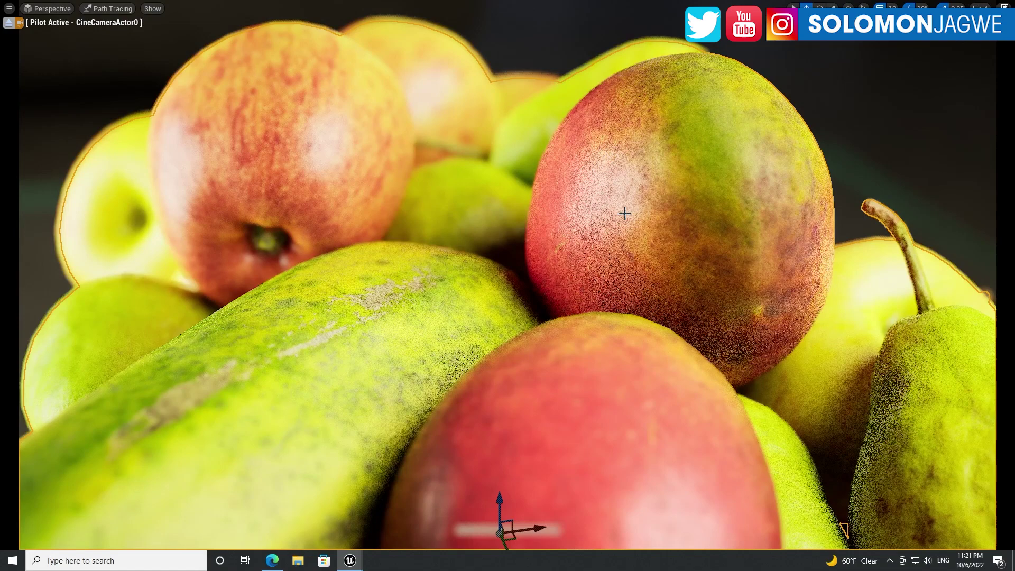
{"action": "left_click", "coordinate": [984, 58]}
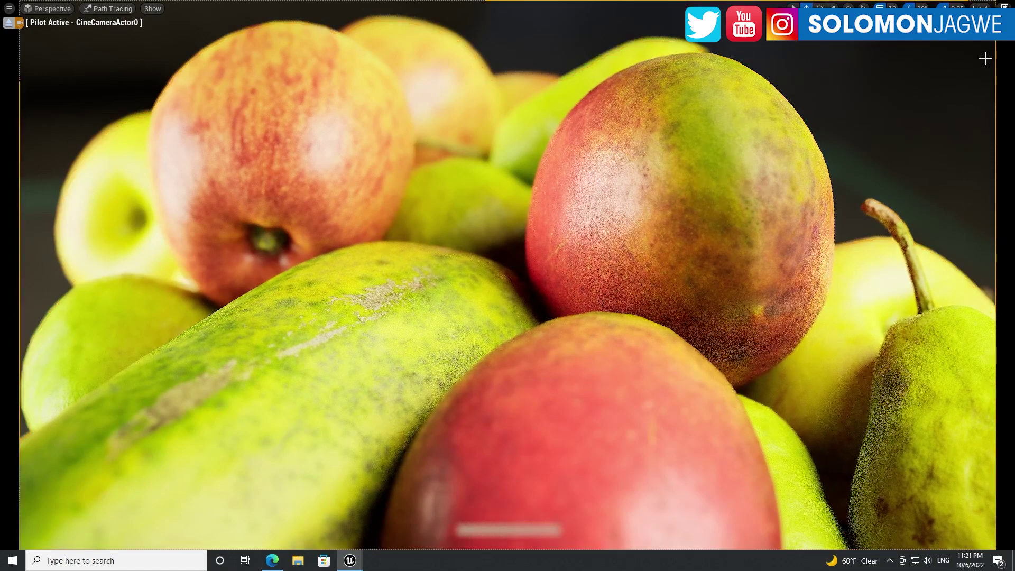